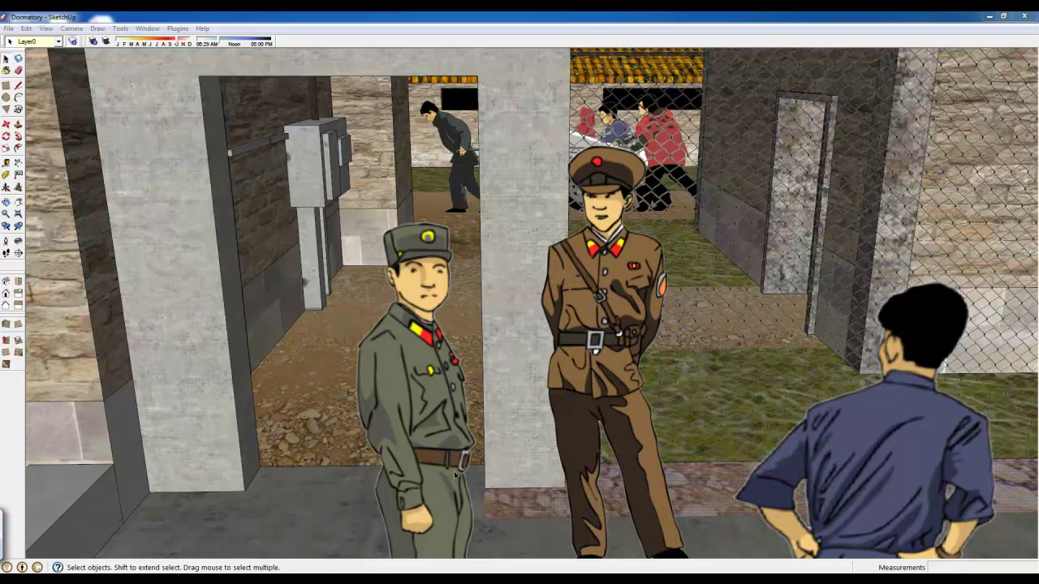
Orbit around the guard figures, selecting the soldier and blue-shirted man cutouts in turn
middle_drag(454, 475, 493, 387)
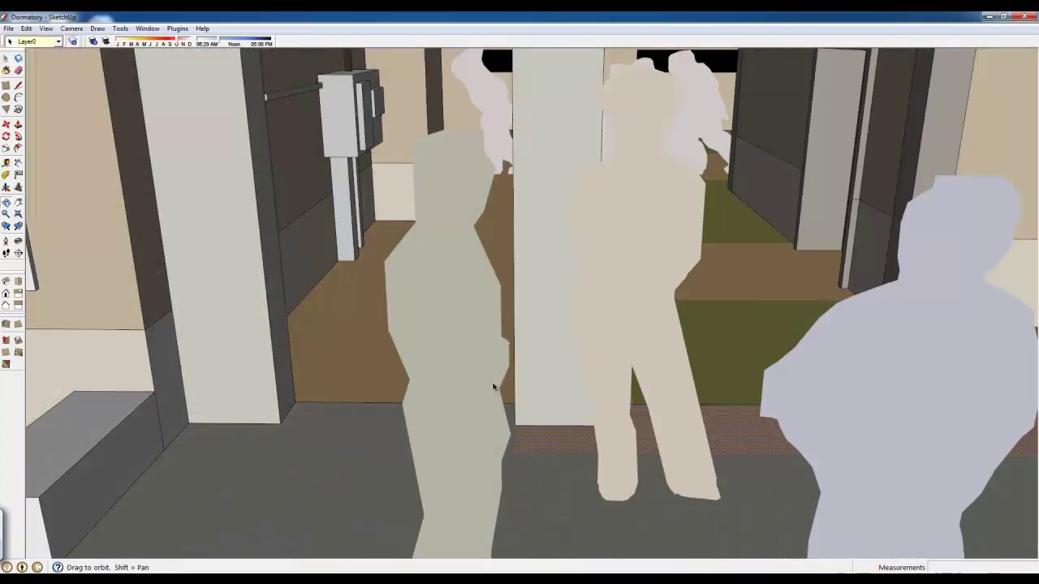
scroll(457, 452, down, 3)
scroll(430, 447, down, 3)
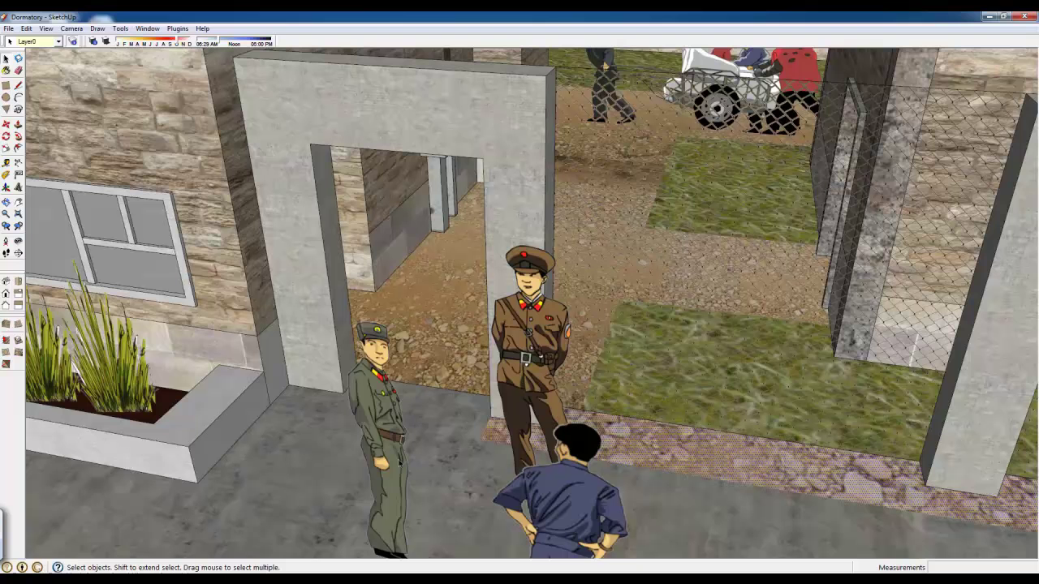
click(397, 457)
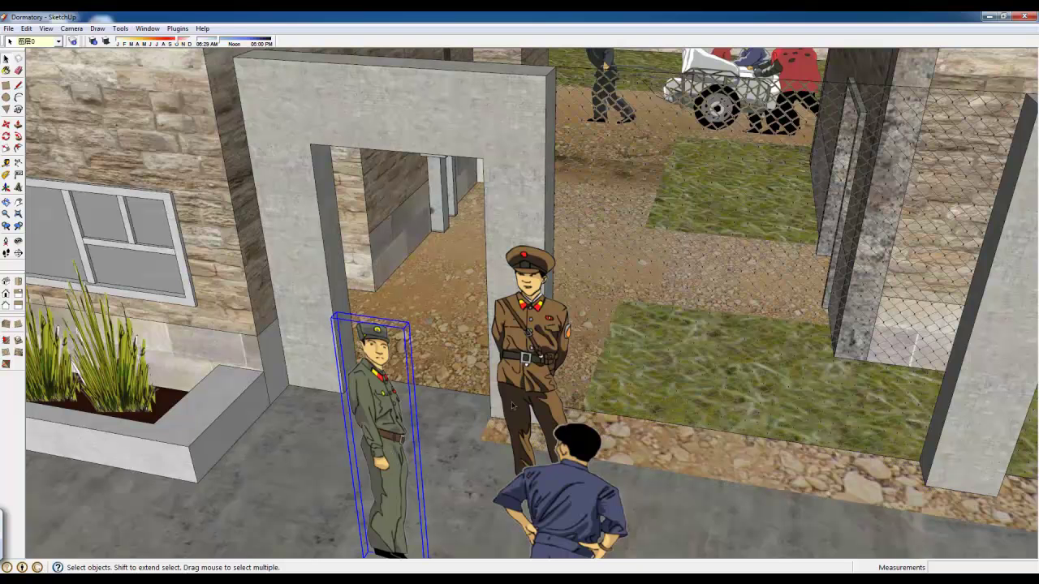
click(521, 439)
click(530, 495)
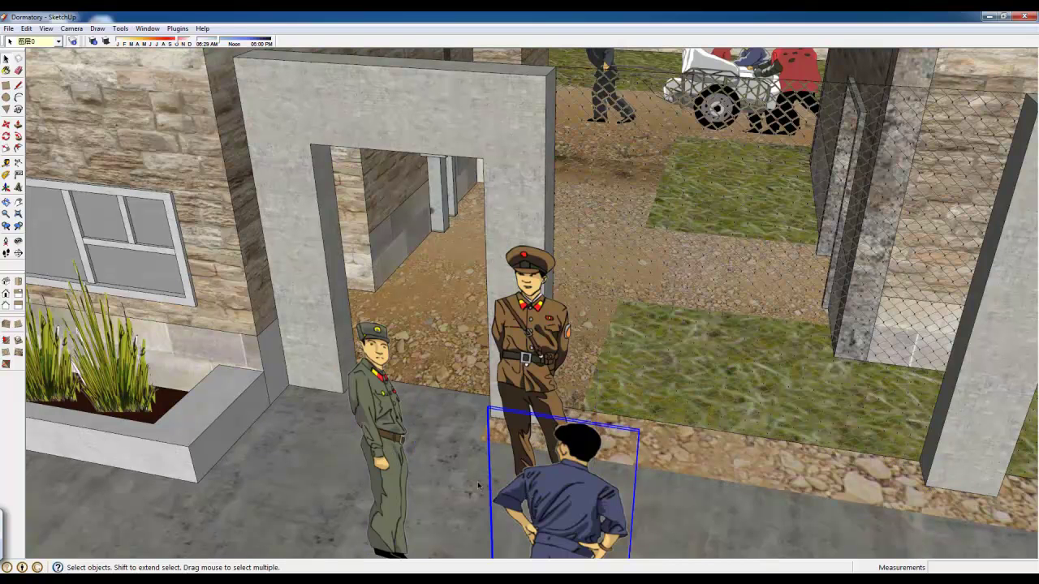
key(Page_Down)
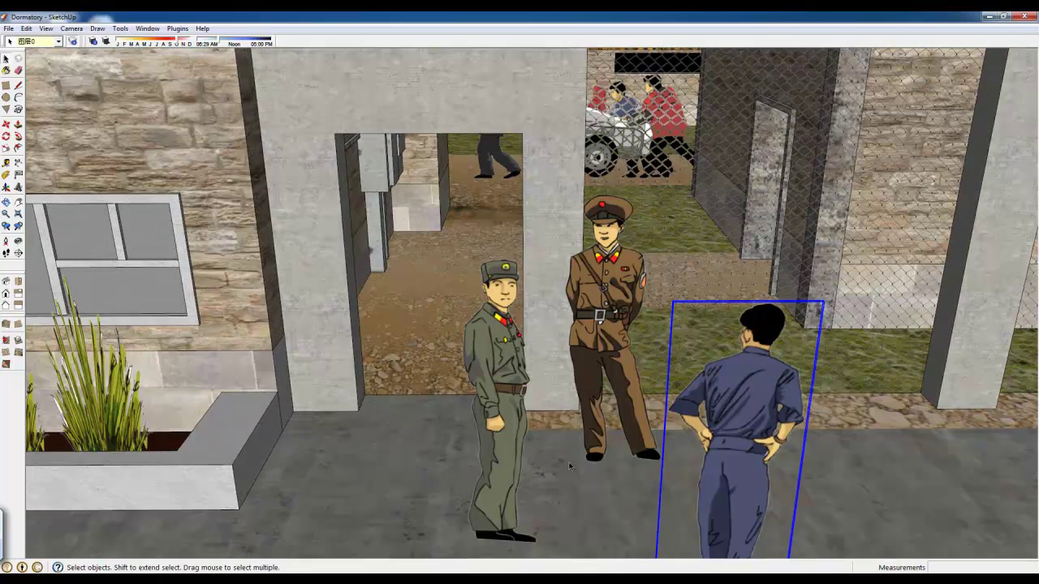
click(567, 464)
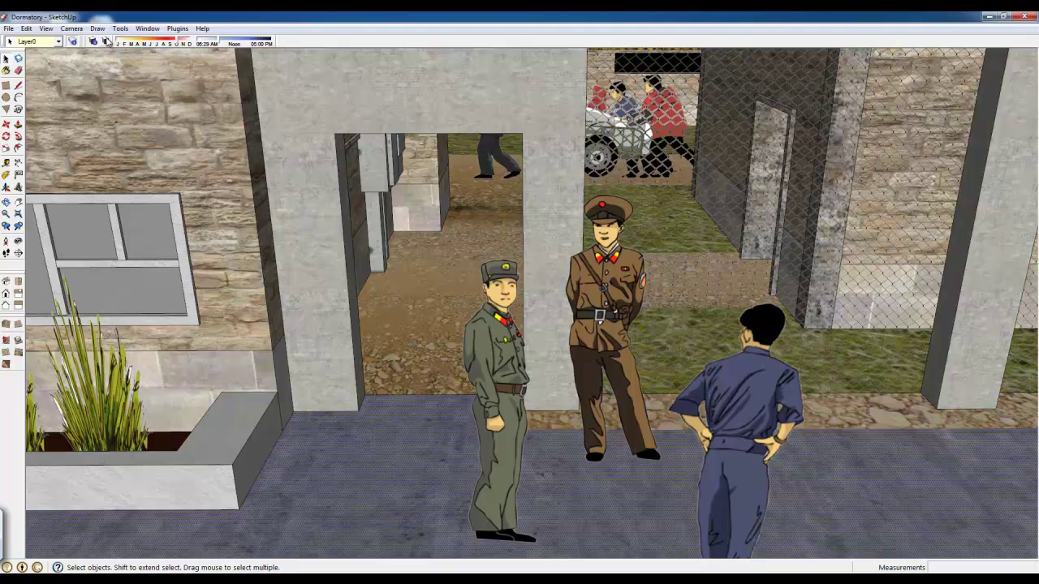
Turn shadows off, inspect the car group by the gate, and minimise SketchUp
click(105, 42)
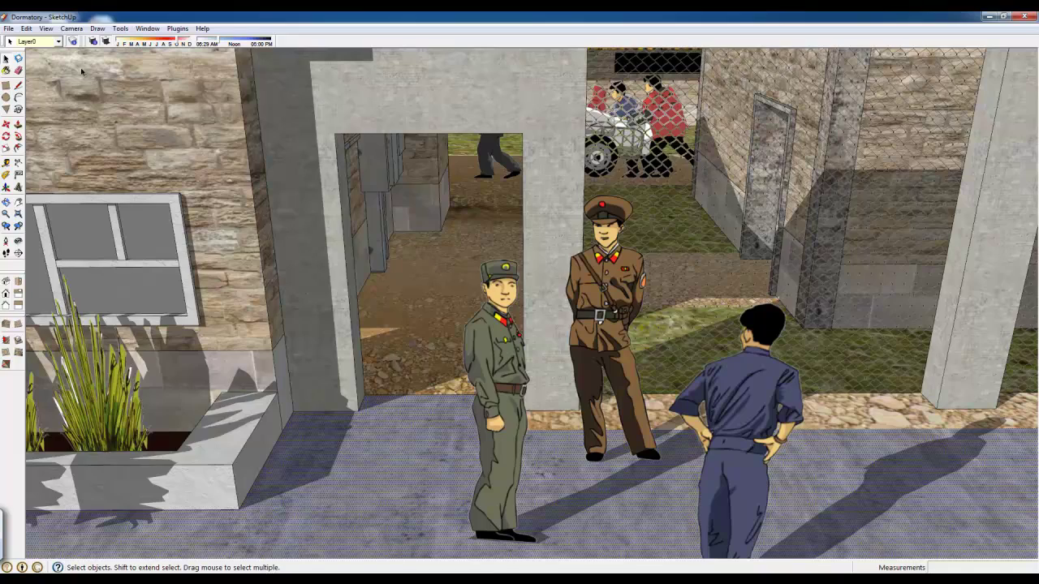
click(106, 43)
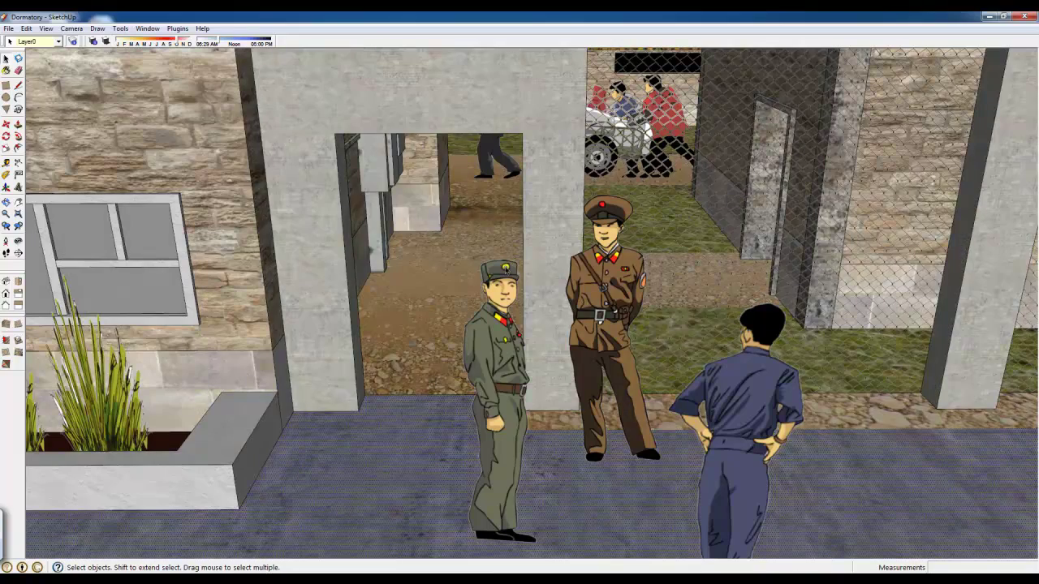
middle_drag(496, 271, 594, 163)
click(588, 162)
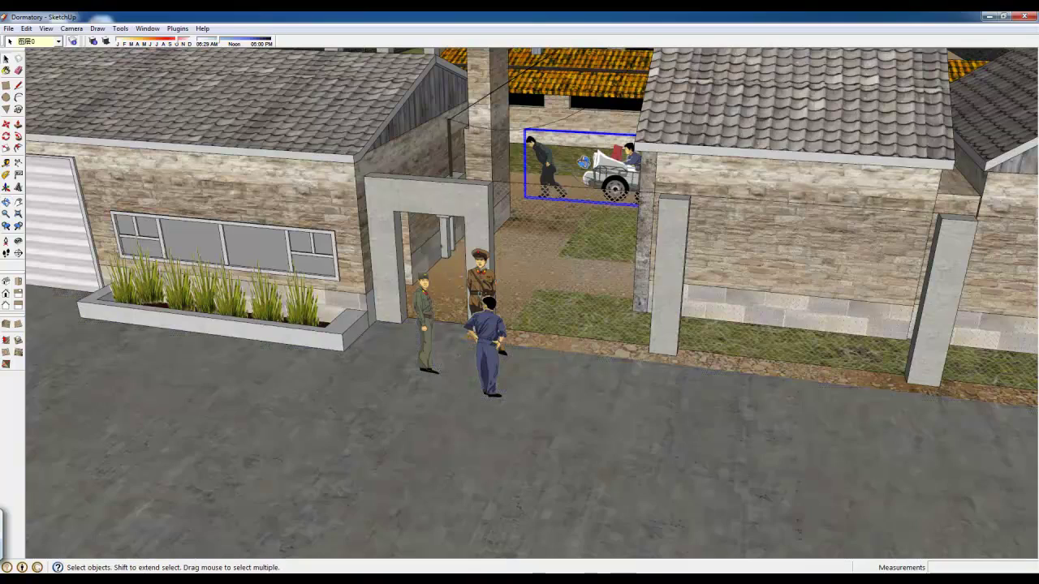
mouse_move(547, 189)
middle_down()
mouse_move(590, 144)
mouse_move(575, 186)
middle_up()
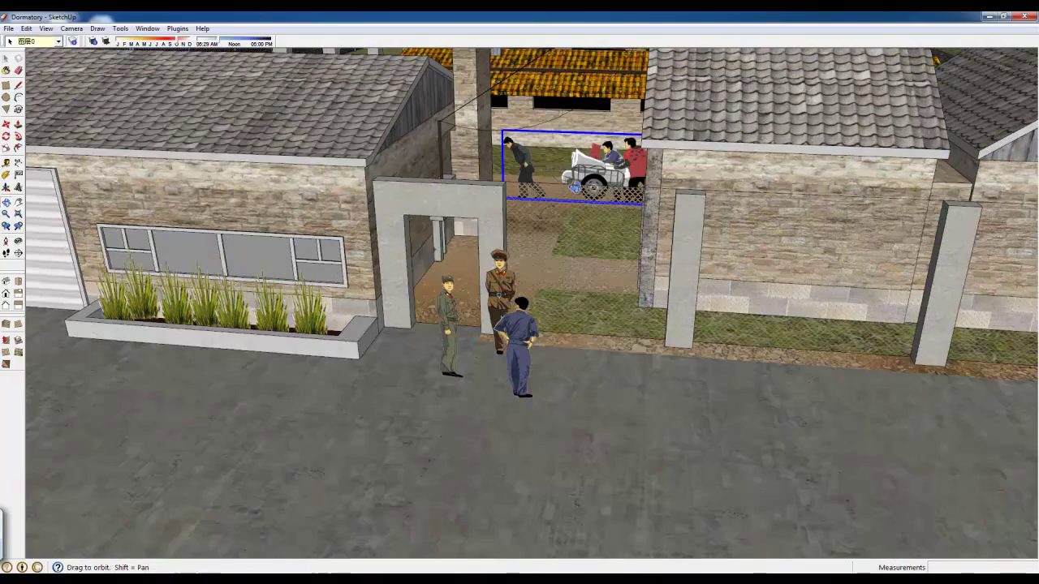
scroll(570, 191, up, 4)
scroll(562, 131, down, 3)
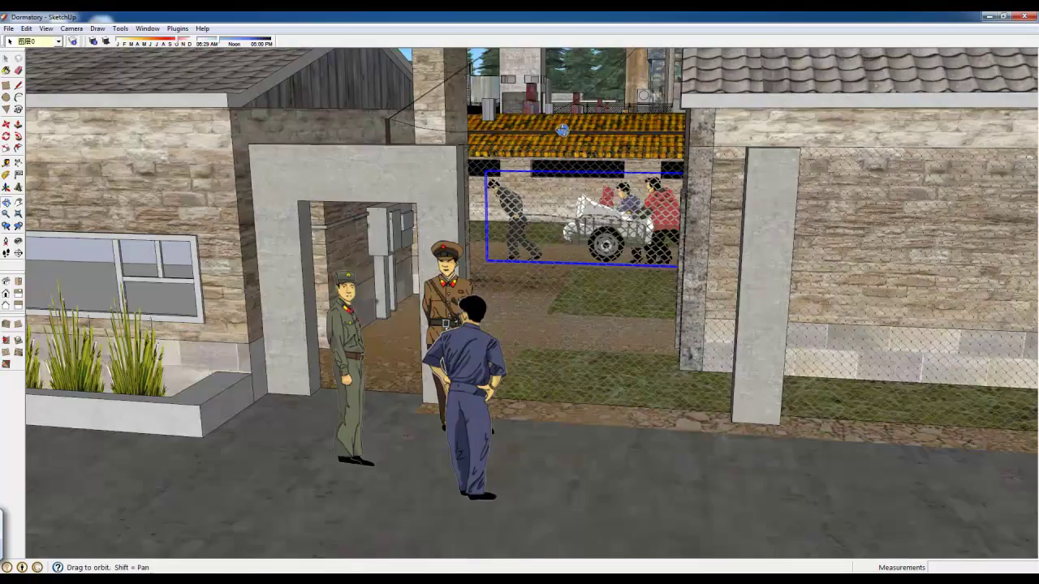
scroll(387, 364, up, 3)
middle_drag(406, 341, 603, 344)
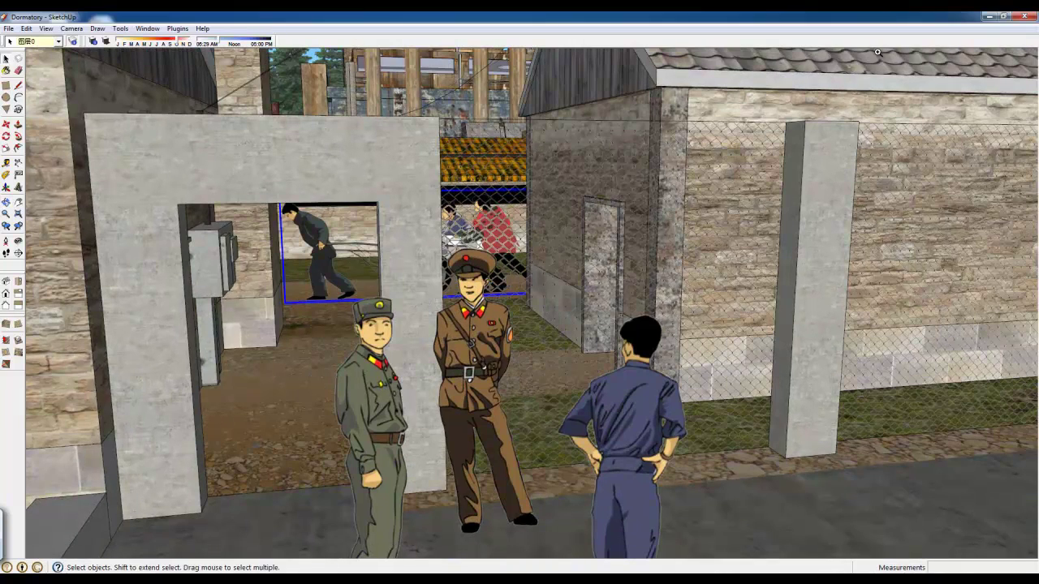
click(988, 17)
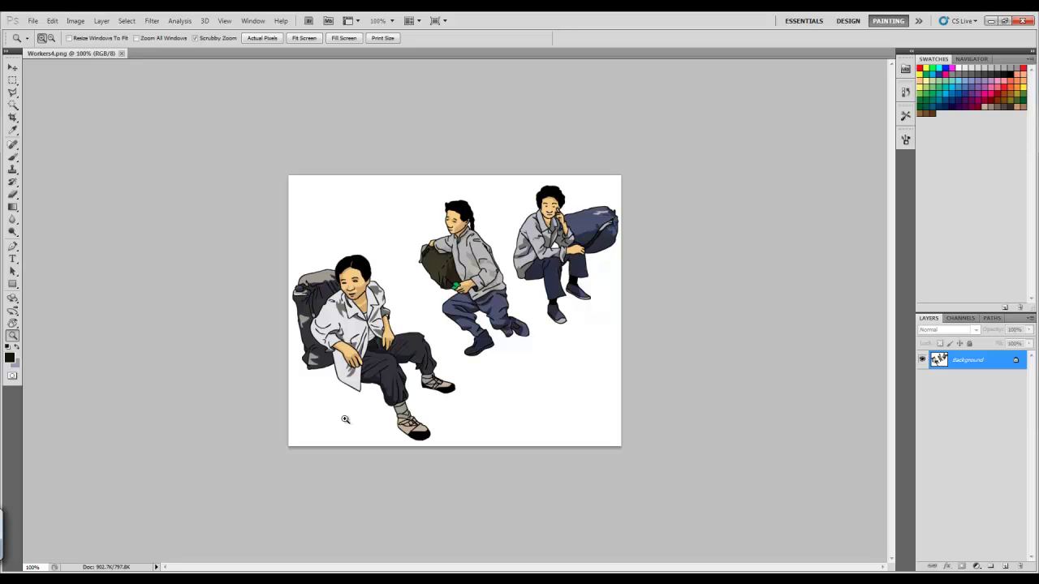
Zoom the Workers4.png view to 200% and choose the Polygonal Lasso tool
click(351, 332)
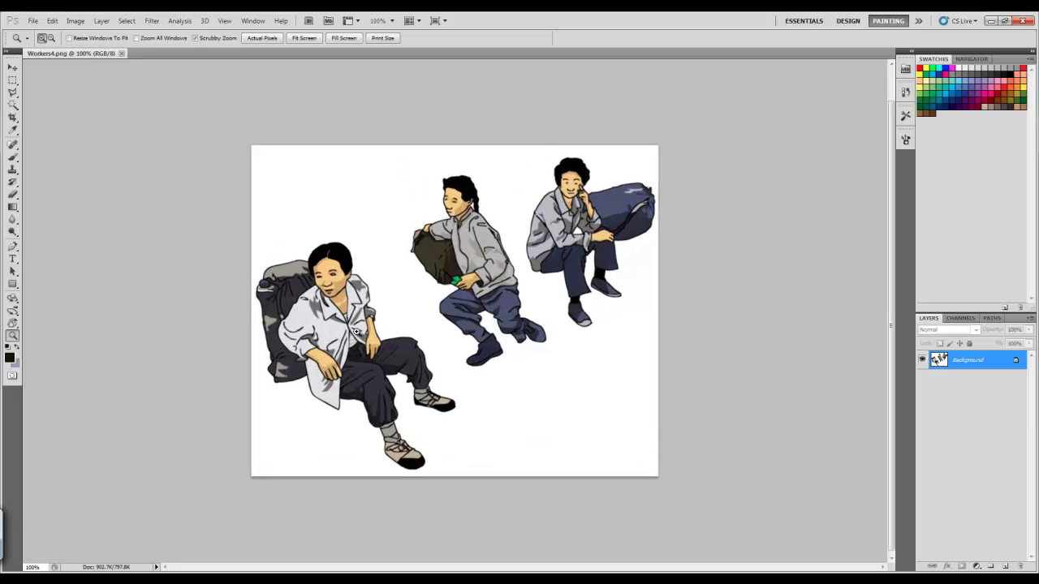
click(351, 332)
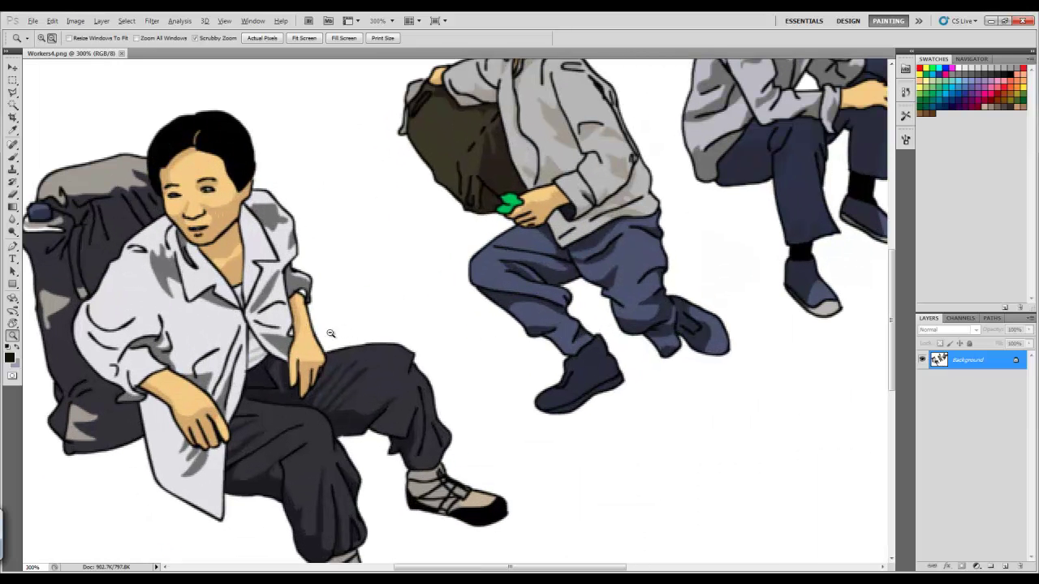
alt+click(325, 333)
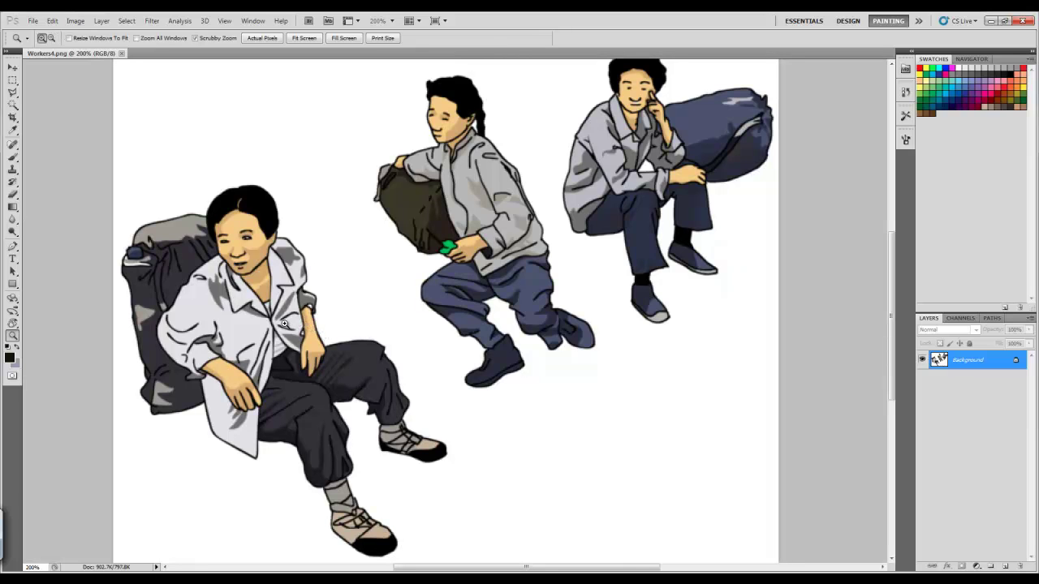
key(l)
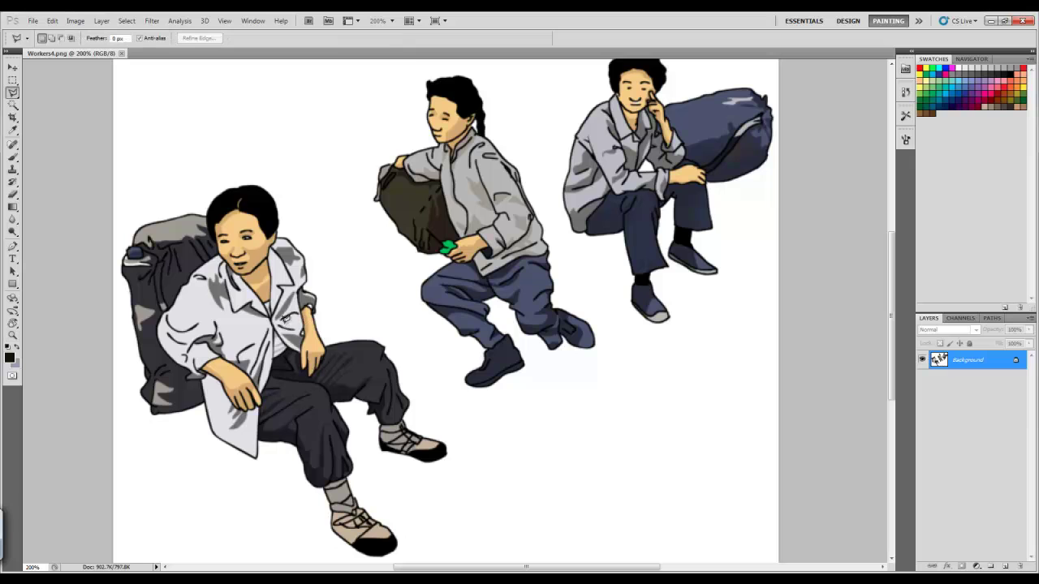
Trace the outline from beside the woman's head, over her head and down around the bag
click(320, 253)
click(298, 187)
click(216, 172)
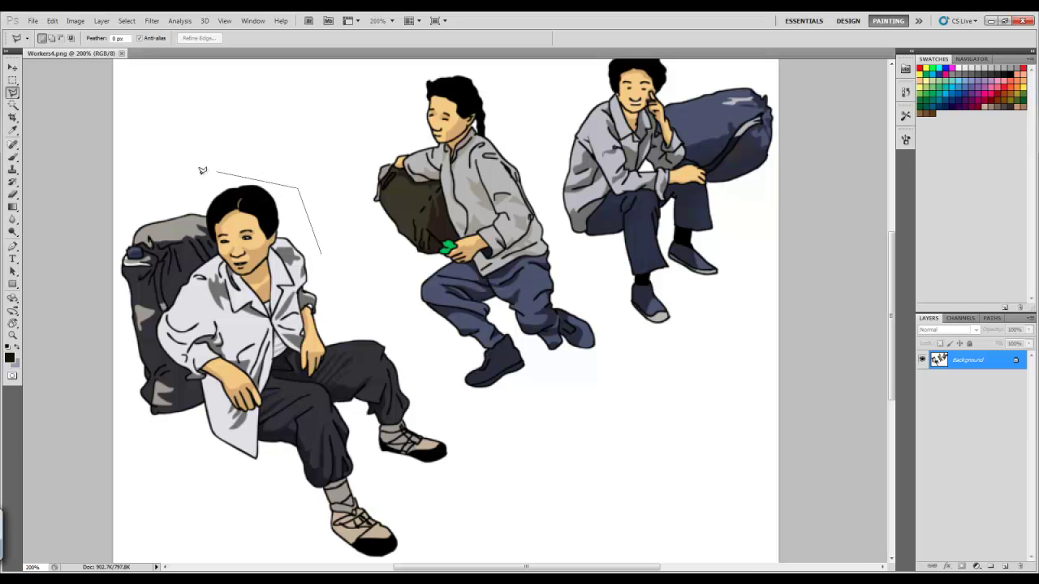
click(142, 210)
click(120, 238)
click(136, 410)
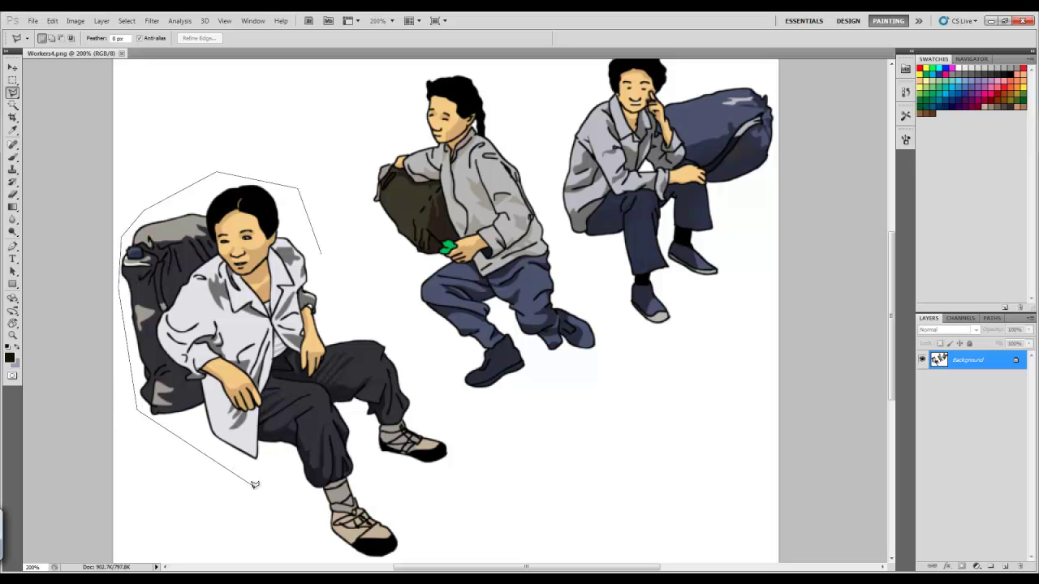
click(279, 505)
Carry the outline around her shoe and knee back to the start, closing the selection
click(351, 550)
click(388, 559)
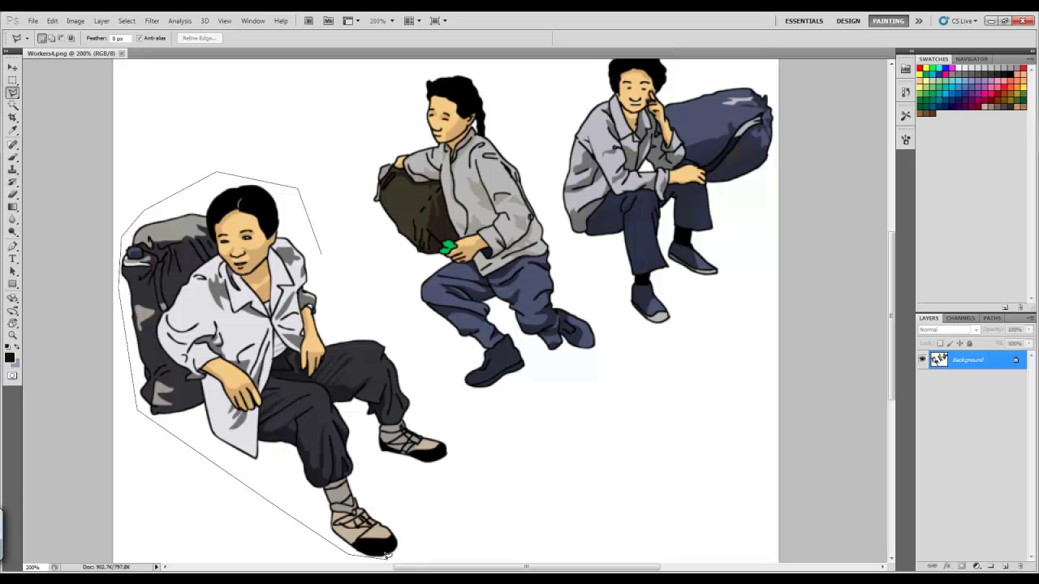
click(444, 503)
click(475, 441)
click(412, 330)
click(339, 296)
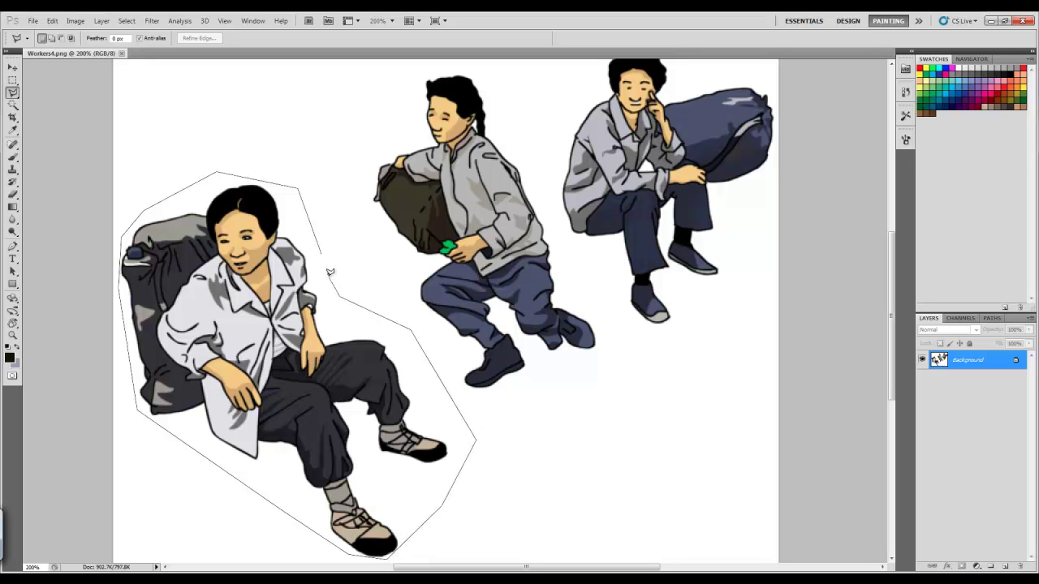
double_click(327, 250)
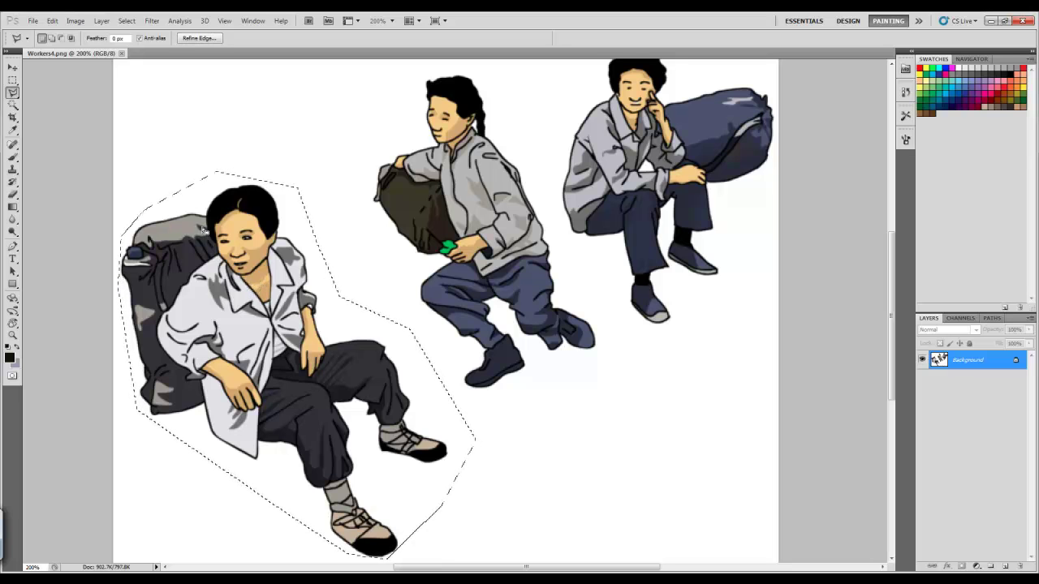
Copy the selected woman into a new transparent 332×360 document and zoom it to 200%
key(ctrl+c)
key(ctrl+n)
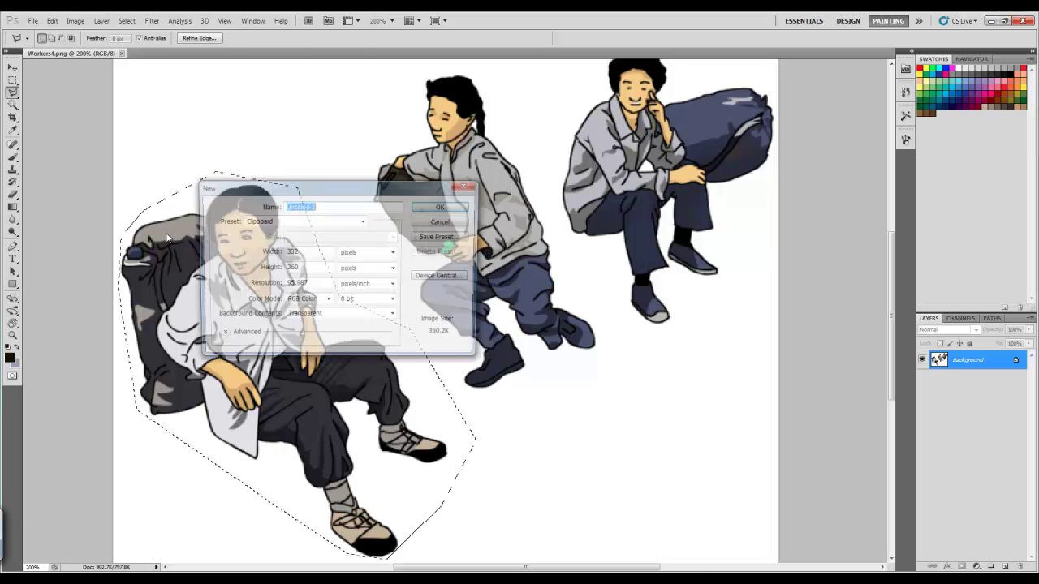
click(438, 207)
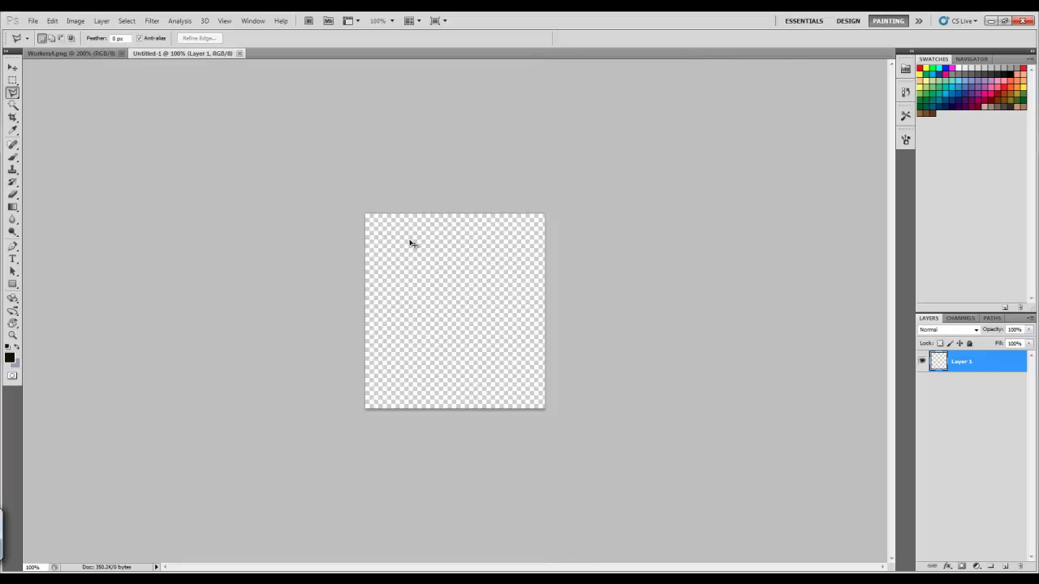
key(ctrl+v)
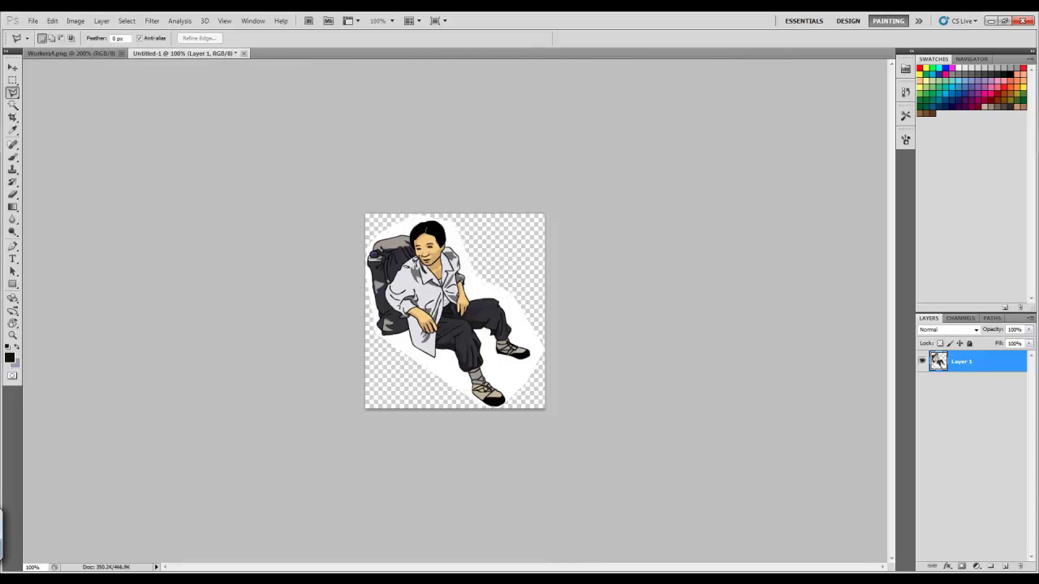
key(z)
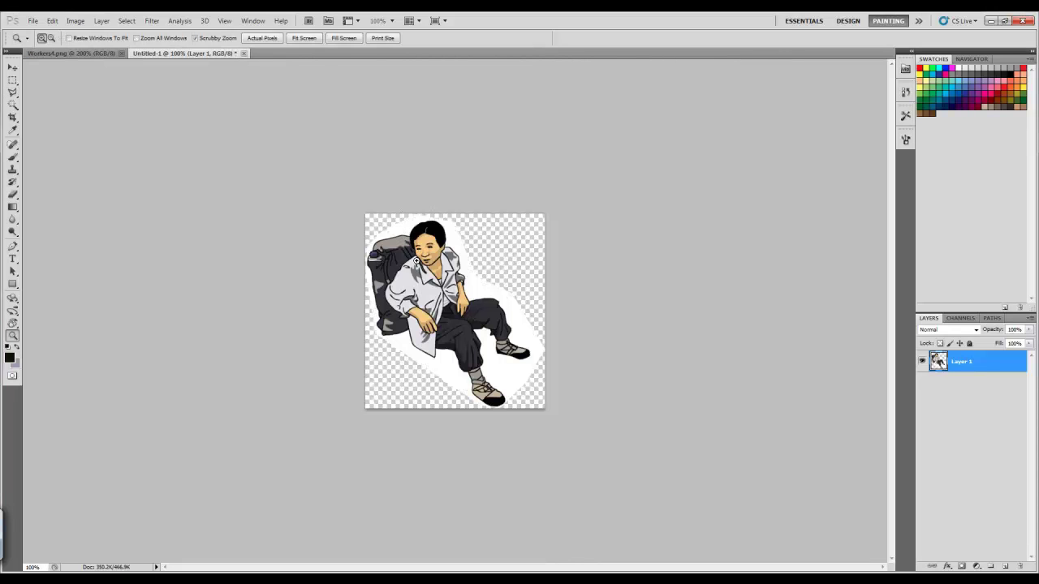
click(419, 276)
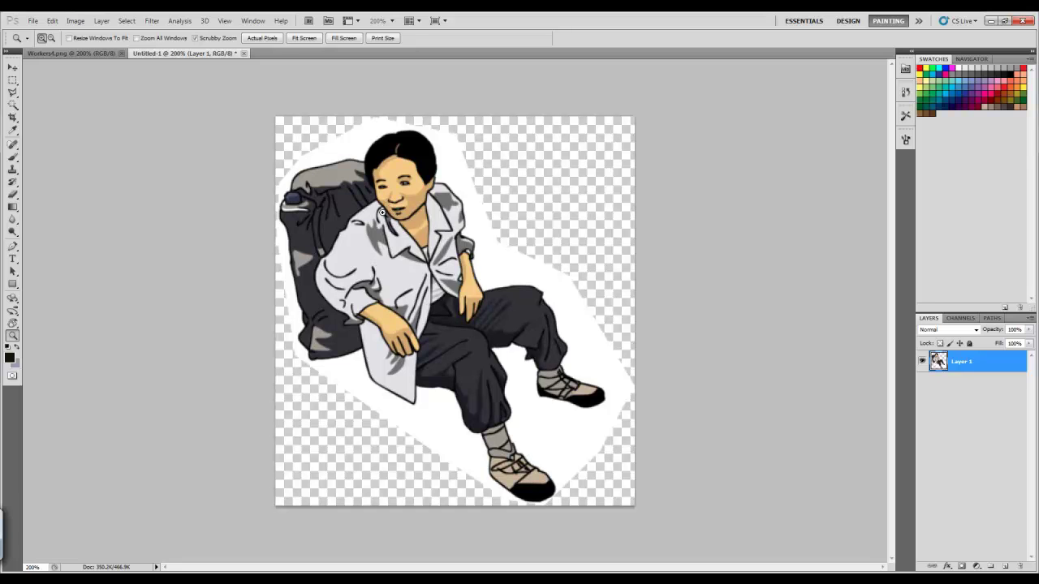
key(m)
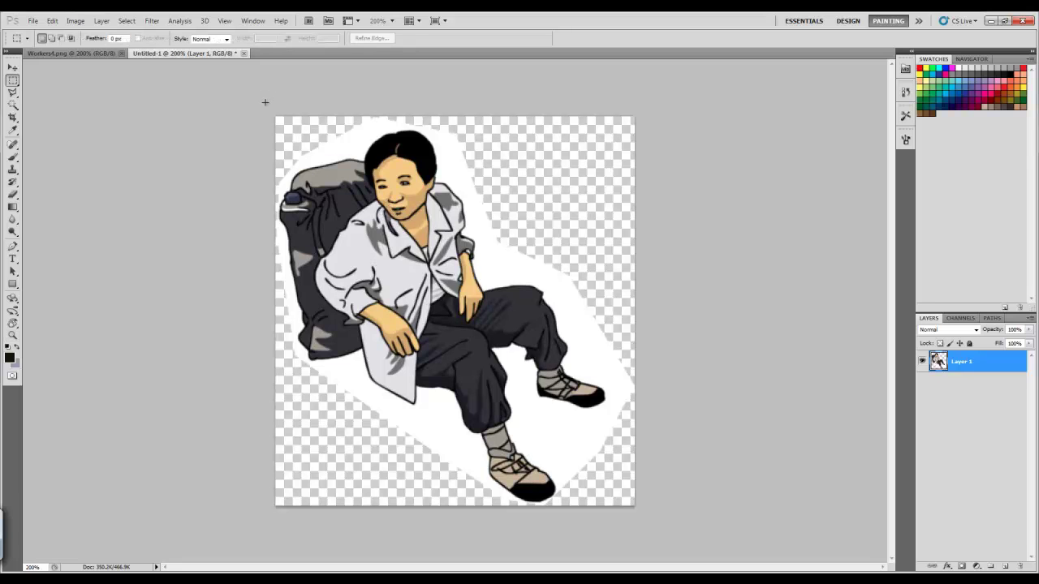
Marquee a rectangle inside the canvas edges around the figure and crop the image to it
drag(354, 116, 663, 128)
key(shift)
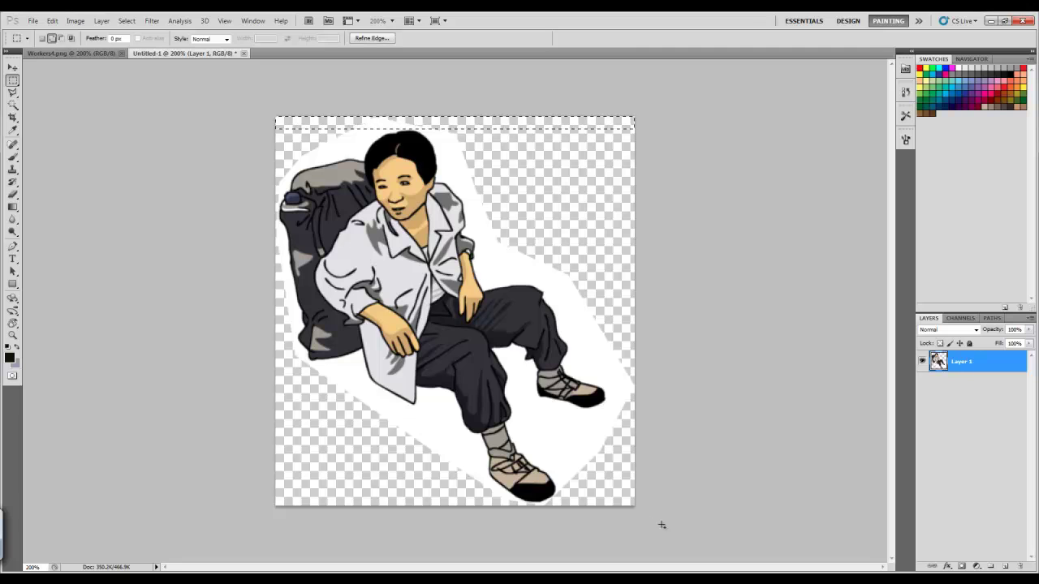
shift+drag(635, 506, 616, 110)
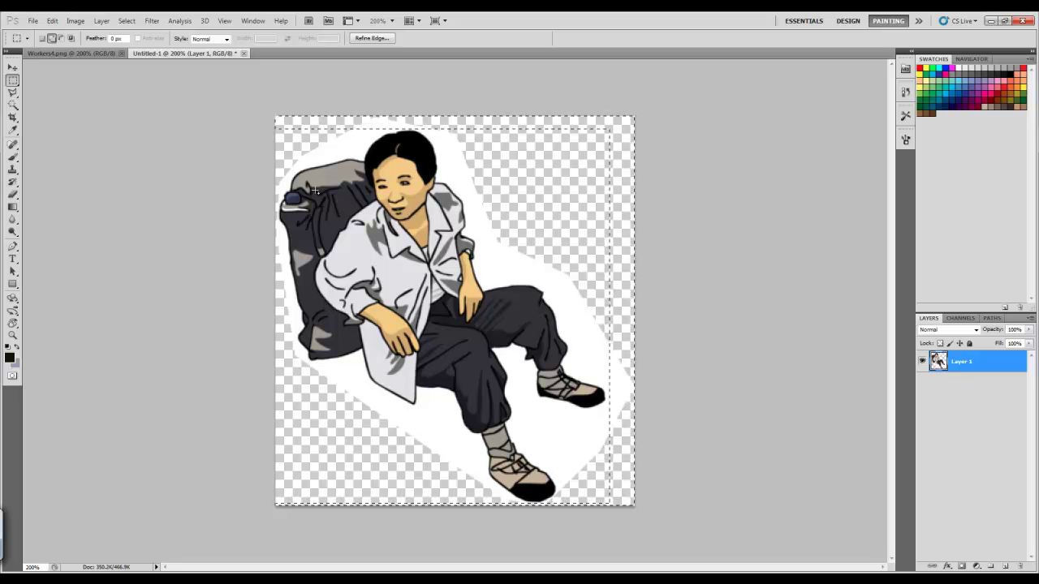
shift+drag(277, 118, 282, 138)
shift+drag(287, 511, 285, 501)
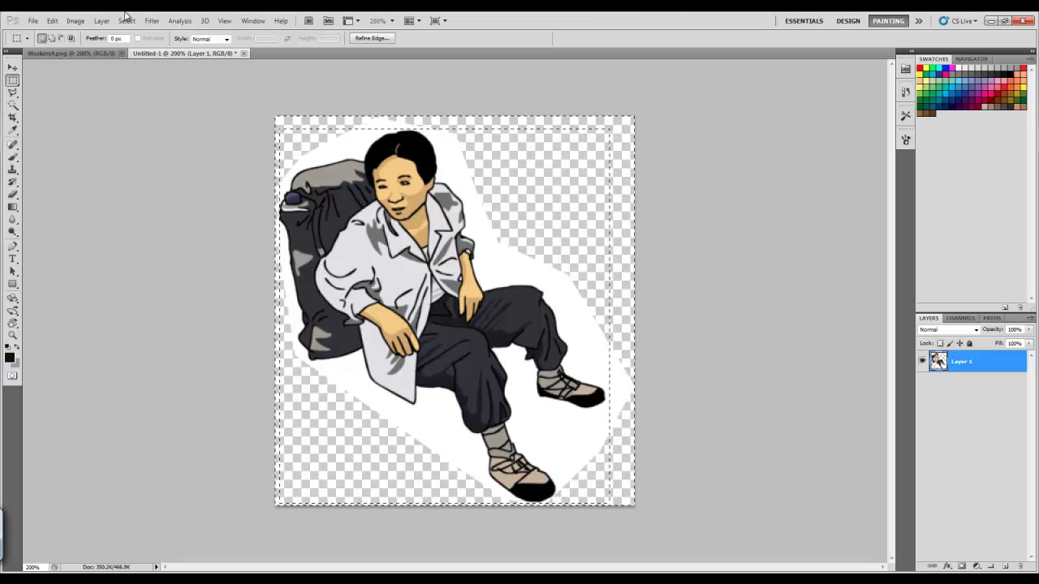
click(126, 21)
click(125, 21)
click(126, 21)
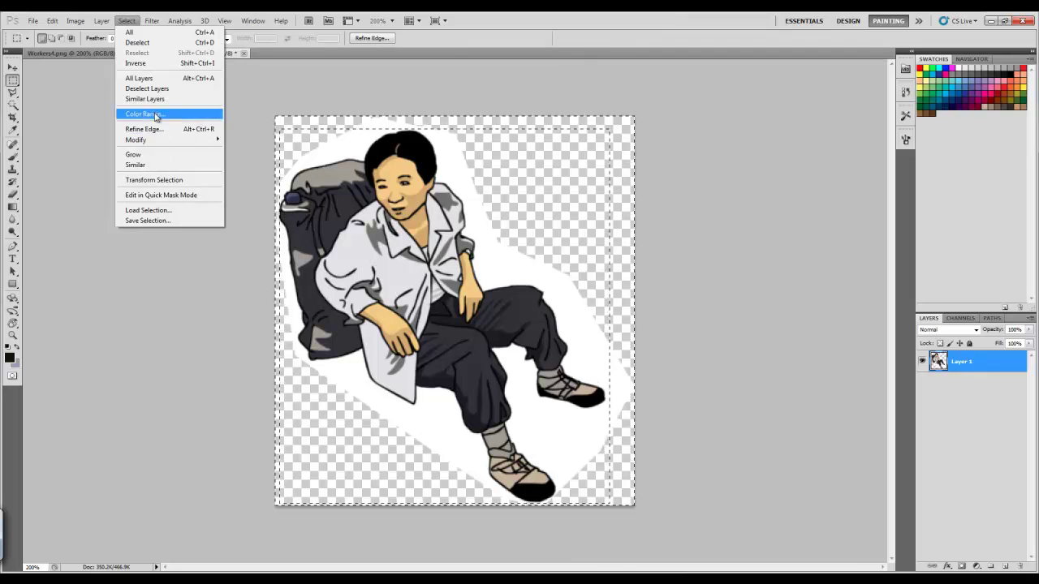
click(157, 65)
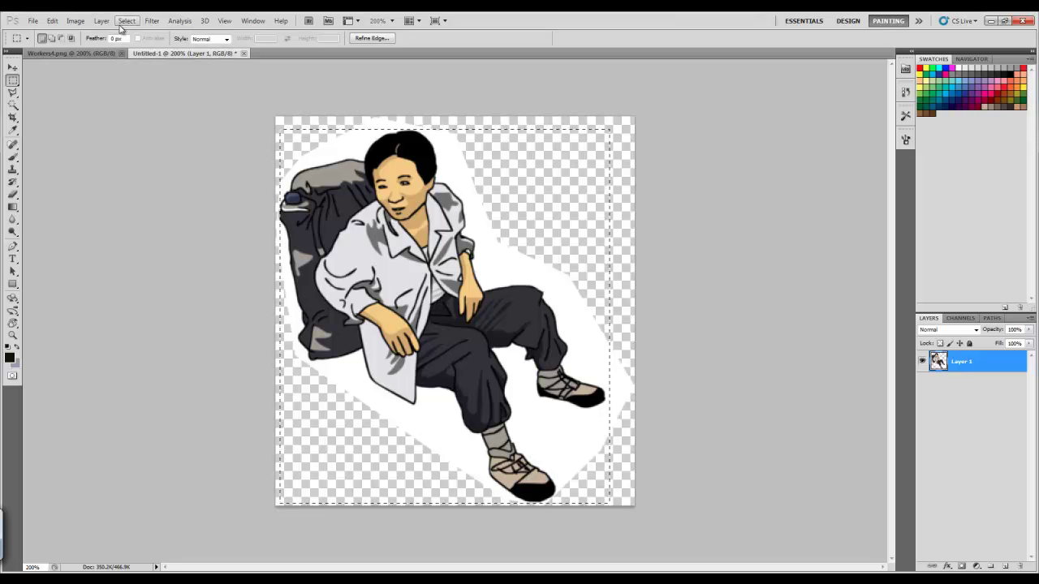
click(74, 22)
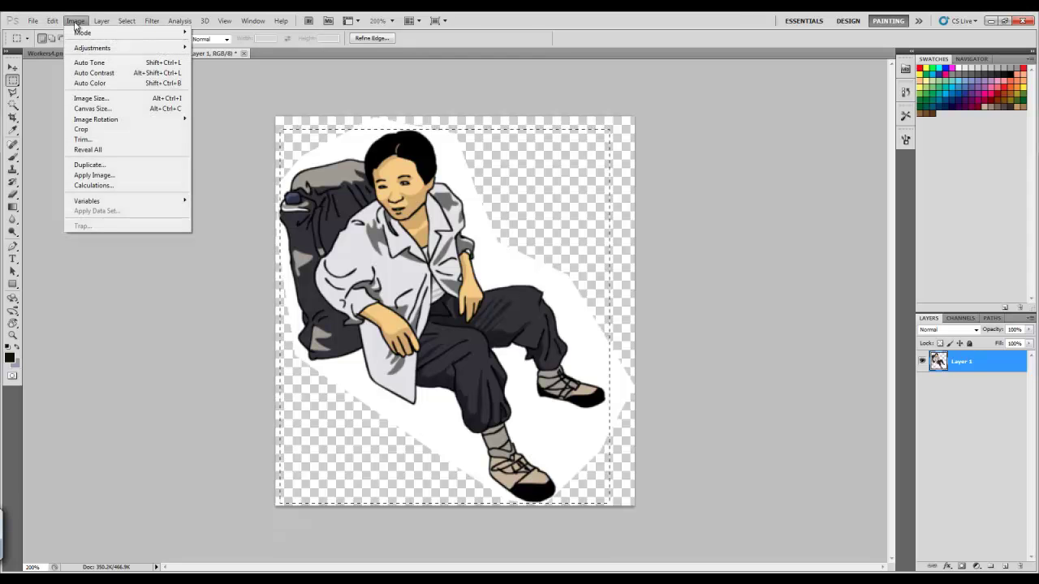
click(113, 130)
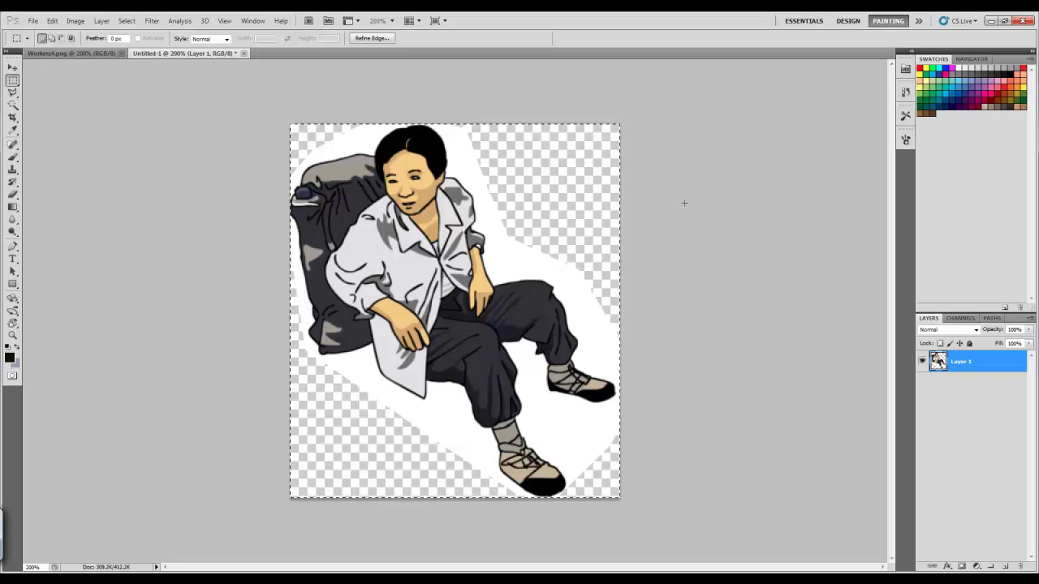
Magic Wand the white areas right, lower-left and top-left of the figure and delete them
click(533, 219)
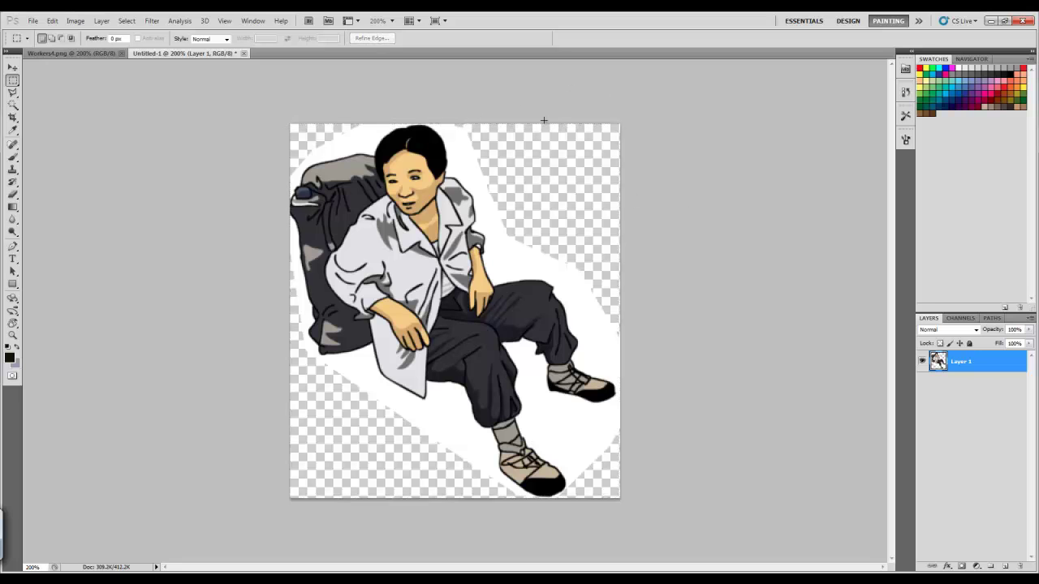
key(w)
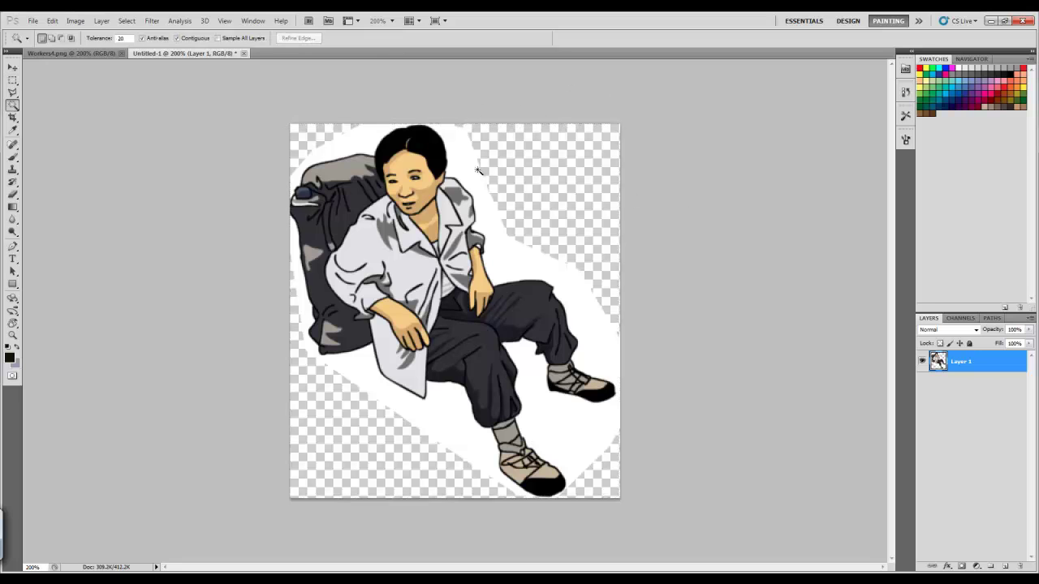
click(469, 169)
key(Delete)
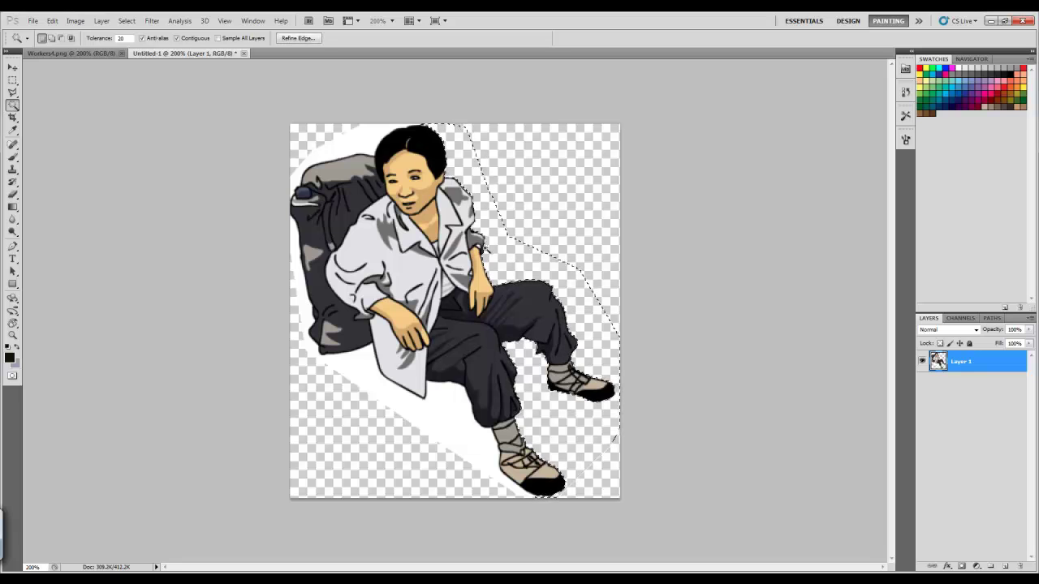
click(442, 422)
key(Delete)
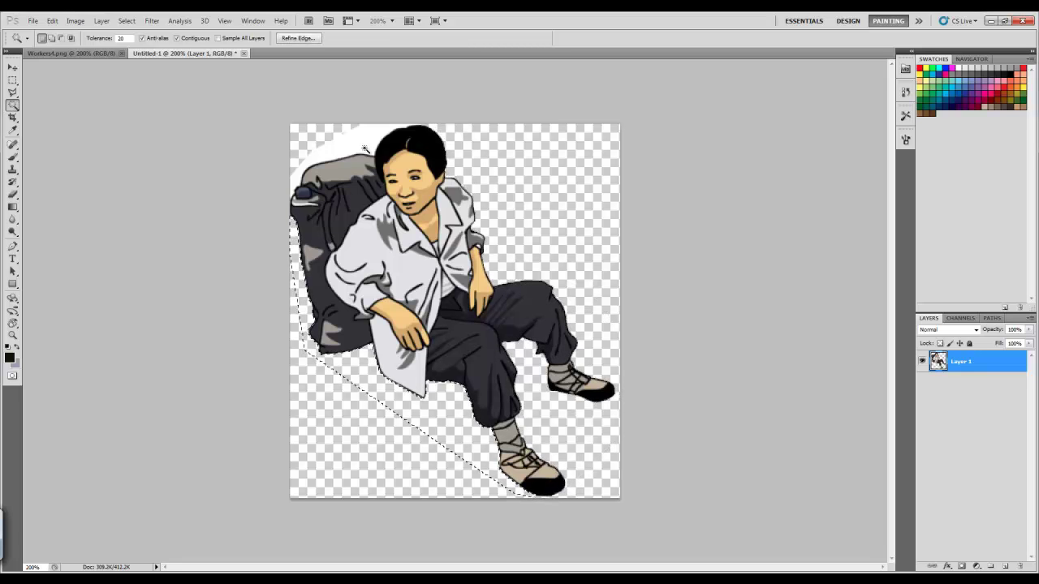
key(ctrl+d)
click(366, 144)
key(Delete)
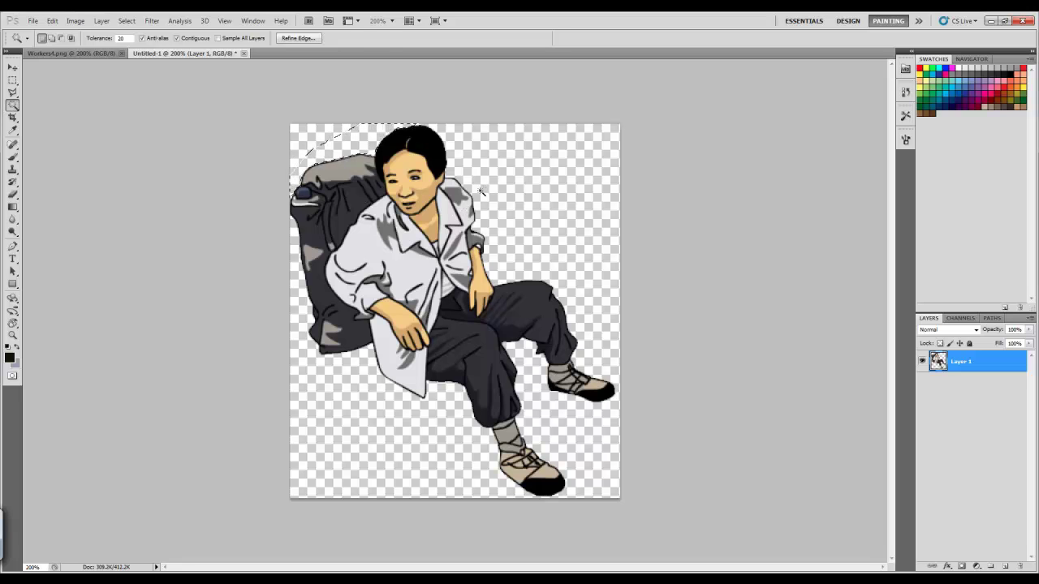
key(m)
key(ctrl+d)
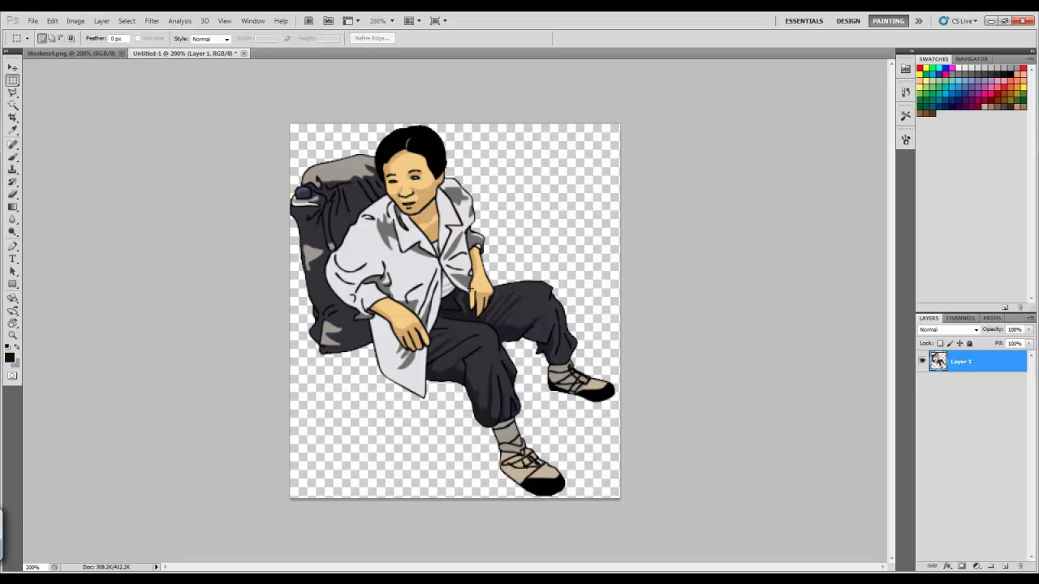
Zoom in on the shirt and hand to check for leftover white, then zoom back out
key(z)
click(468, 276)
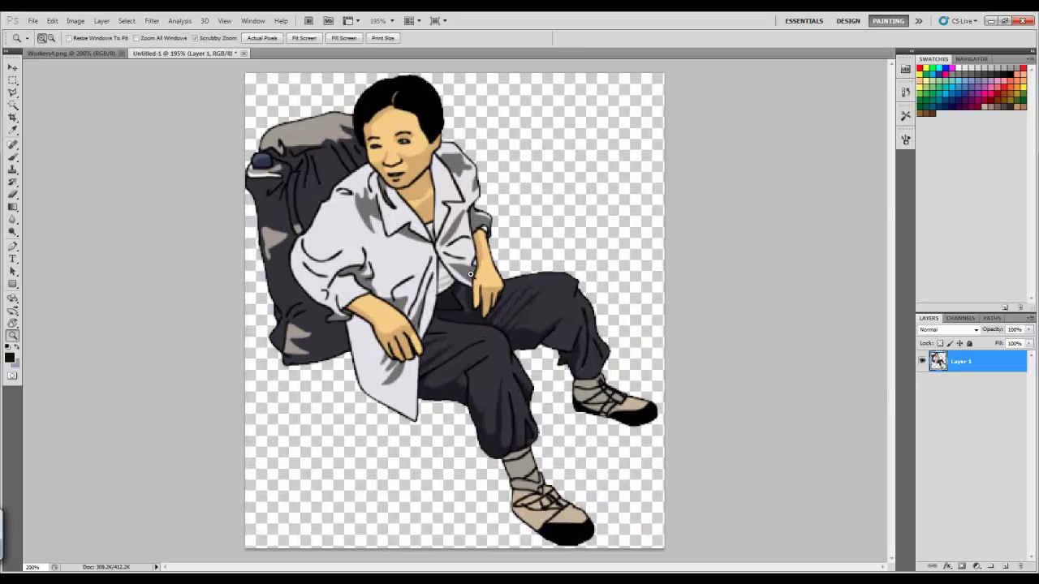
click(468, 272)
click(470, 272)
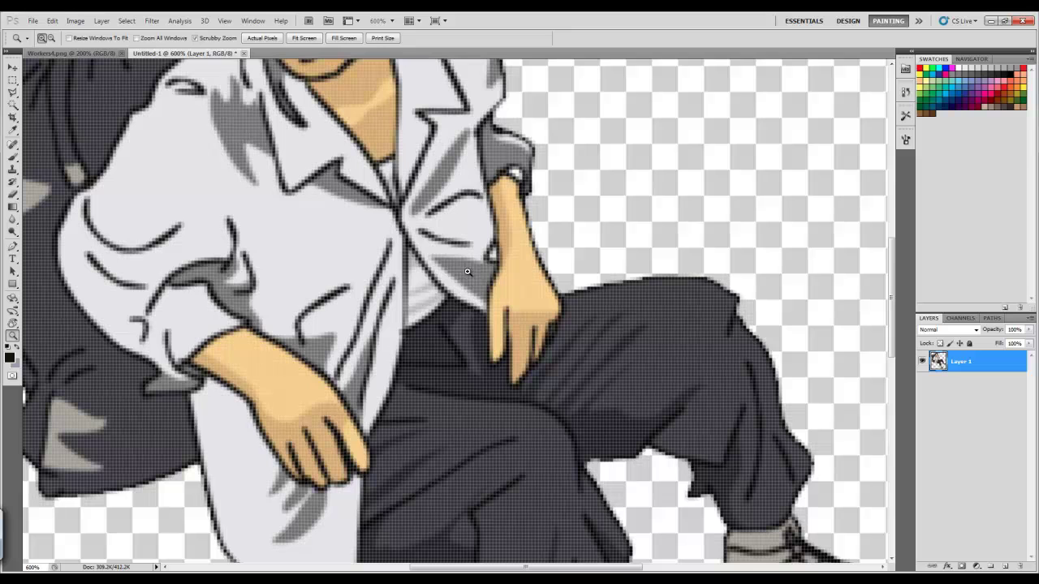
key(w)
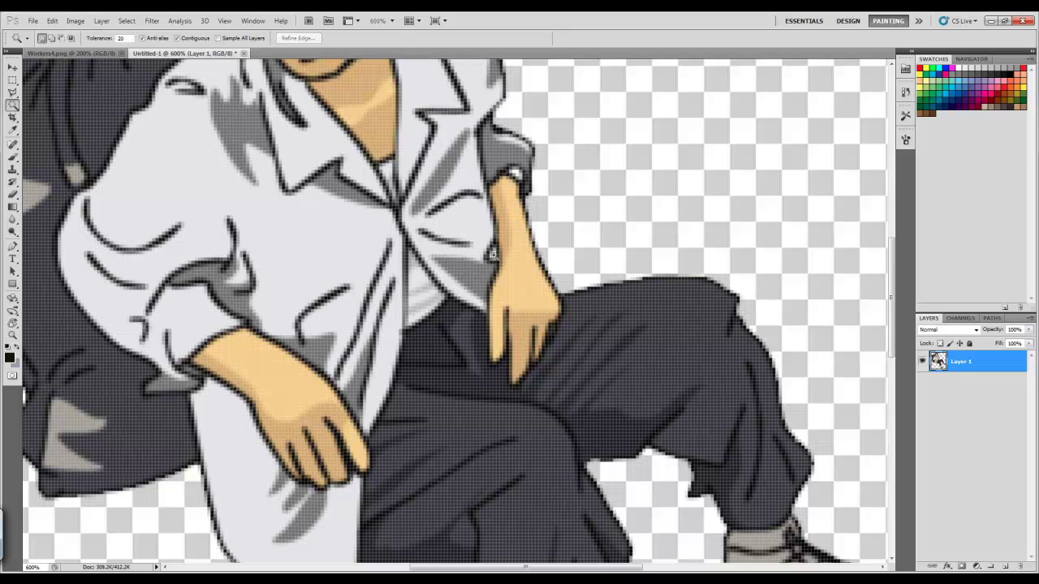
click(492, 255)
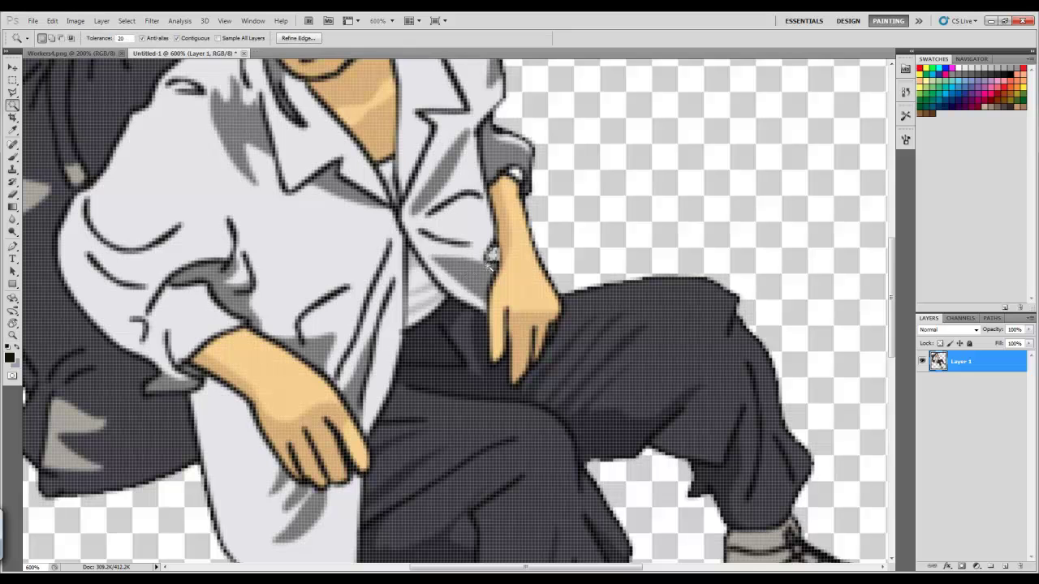
key(shift)
key(z)
alt+click(438, 273)
alt+click(436, 274)
alt+click(437, 274)
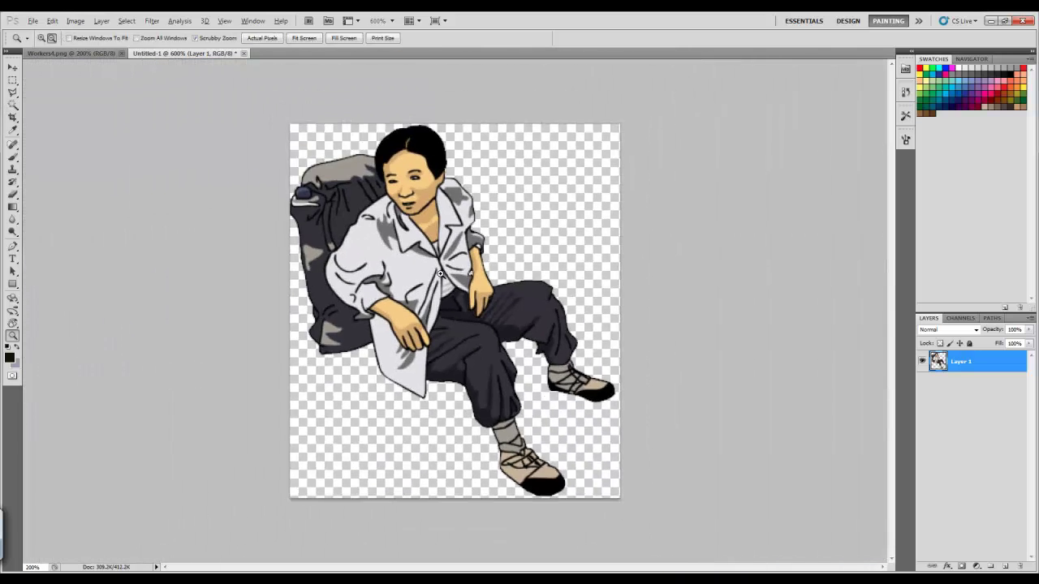
alt+click(439, 276)
click(442, 277)
Save the cutout as a PNG named Worker1, replacing the existing file
key(m)
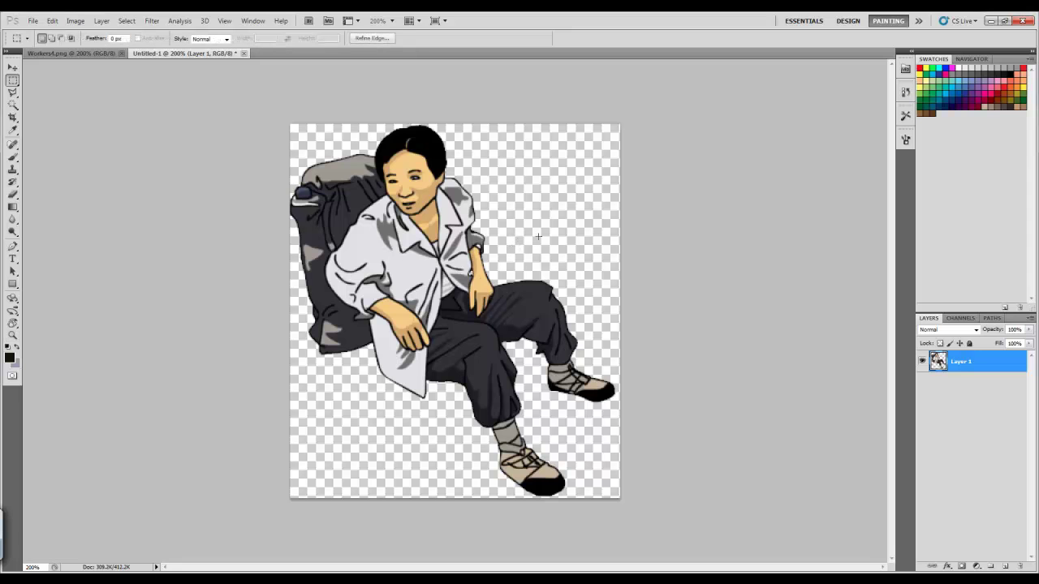
click(33, 21)
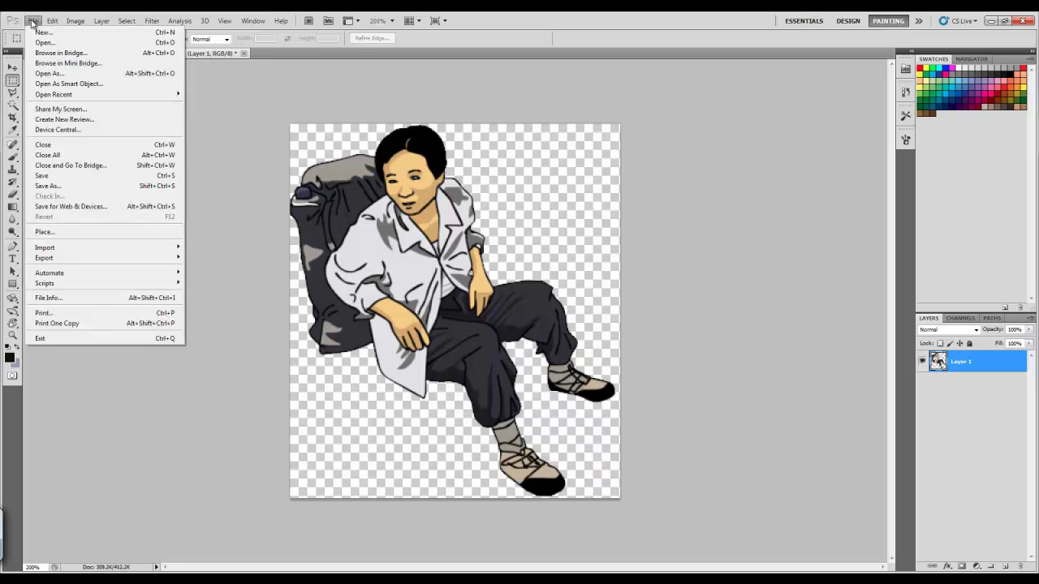
mouse_move(70, 259)
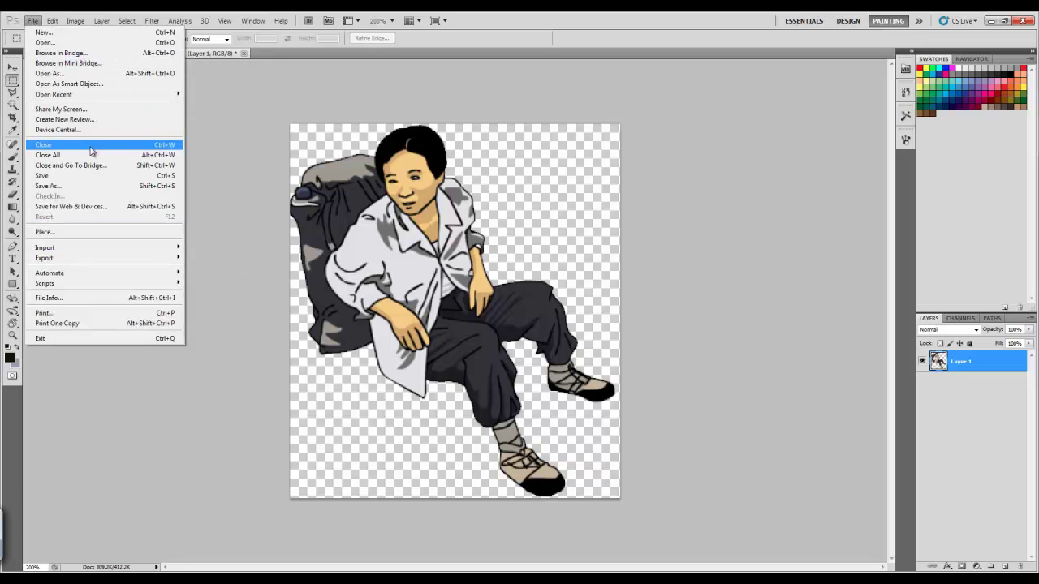
click(95, 187)
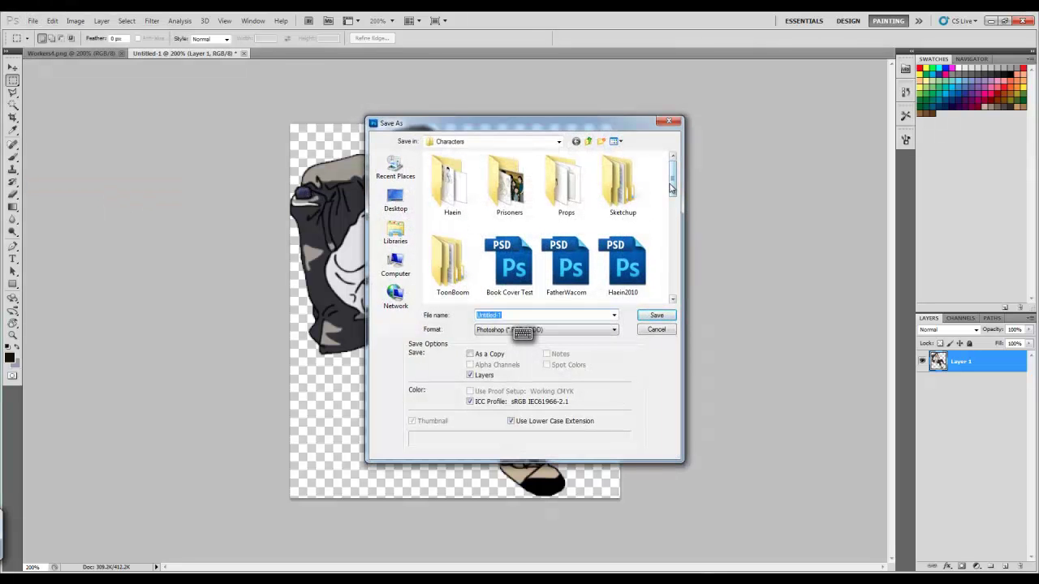
click(617, 330)
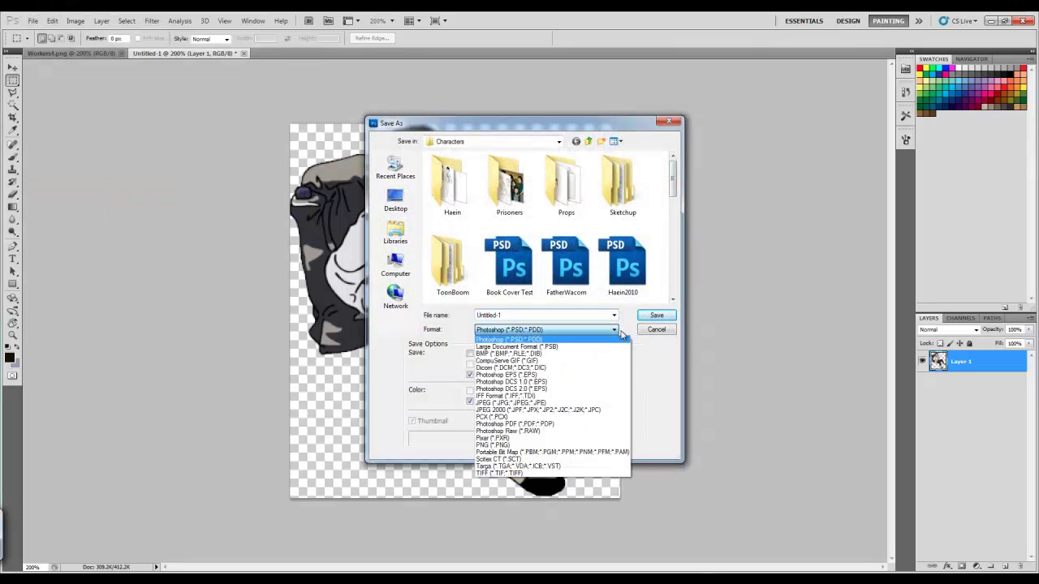
click(584, 446)
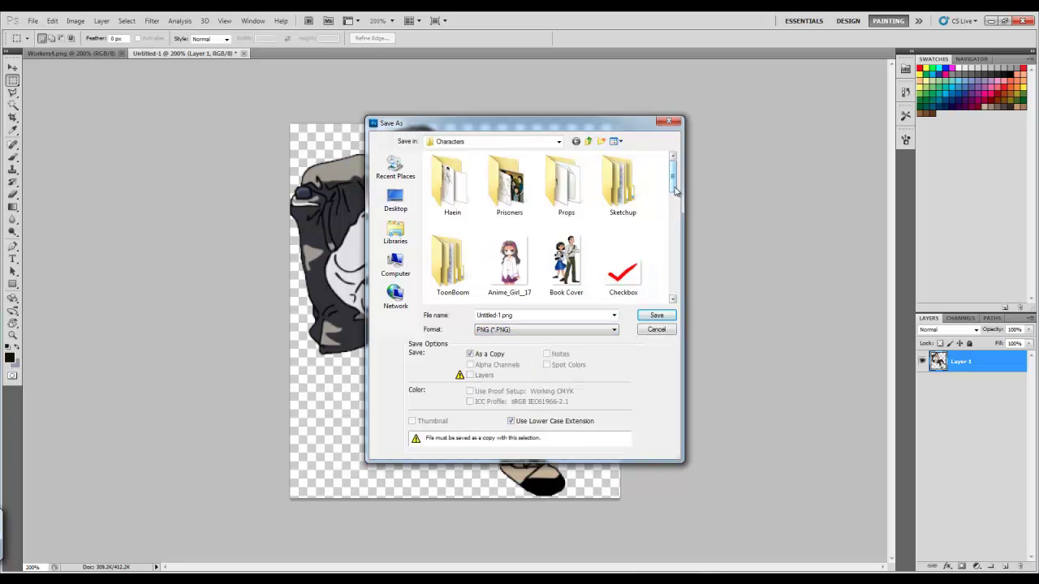
drag(672, 177, 679, 297)
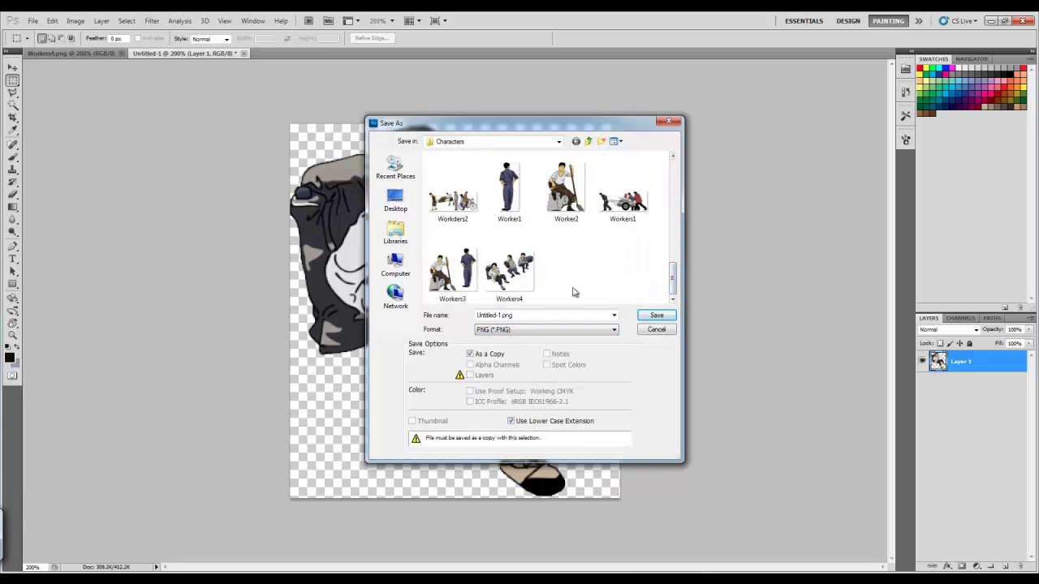
double_click(537, 317)
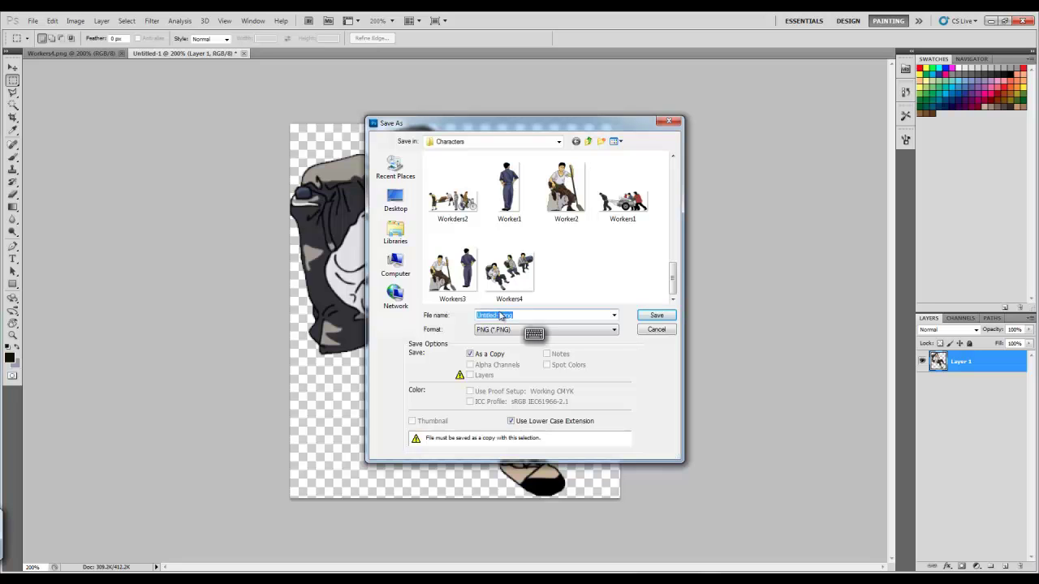
text(Wor)
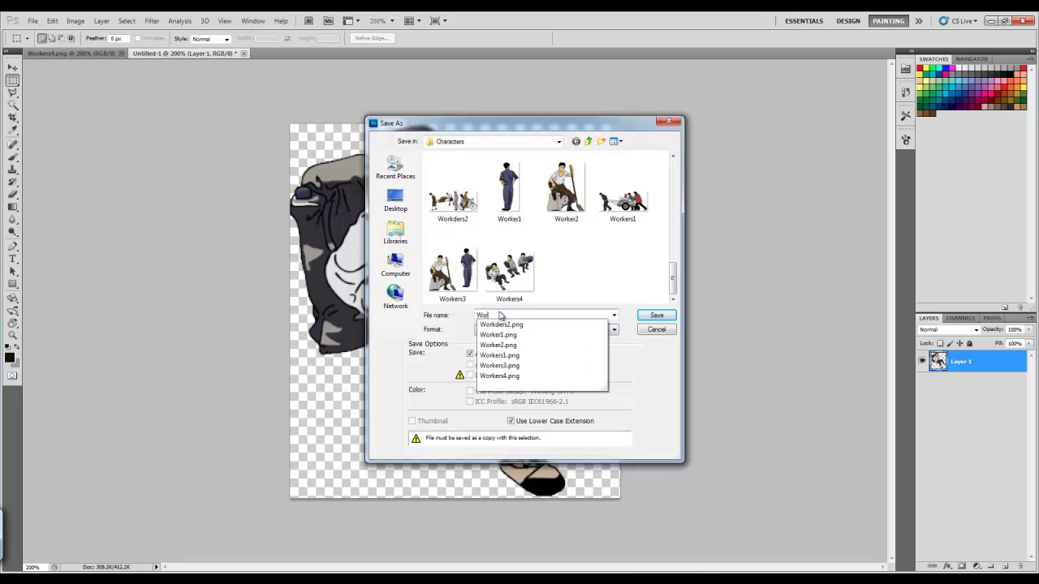
text(ker1)
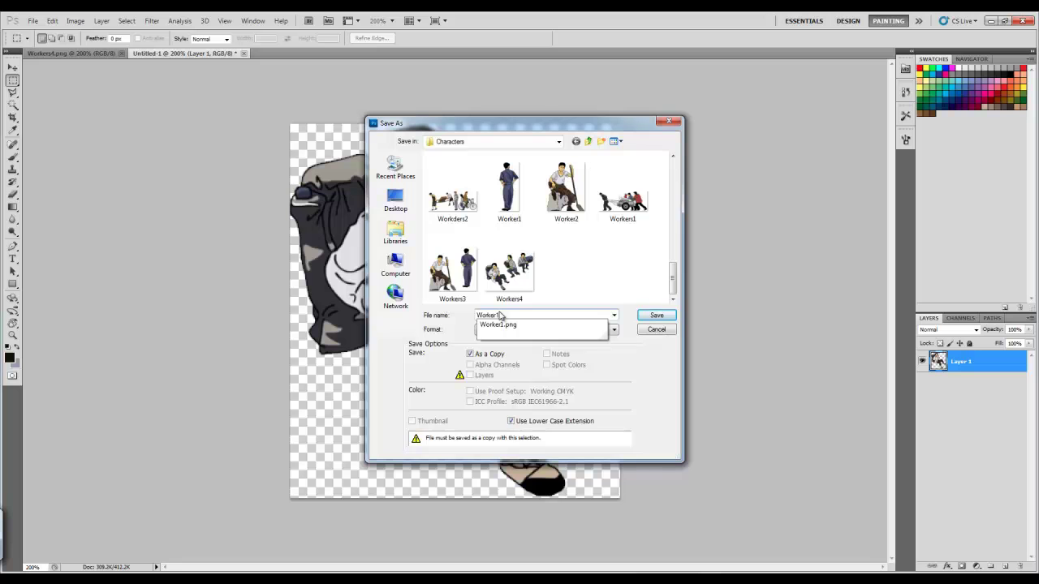
key(Return)
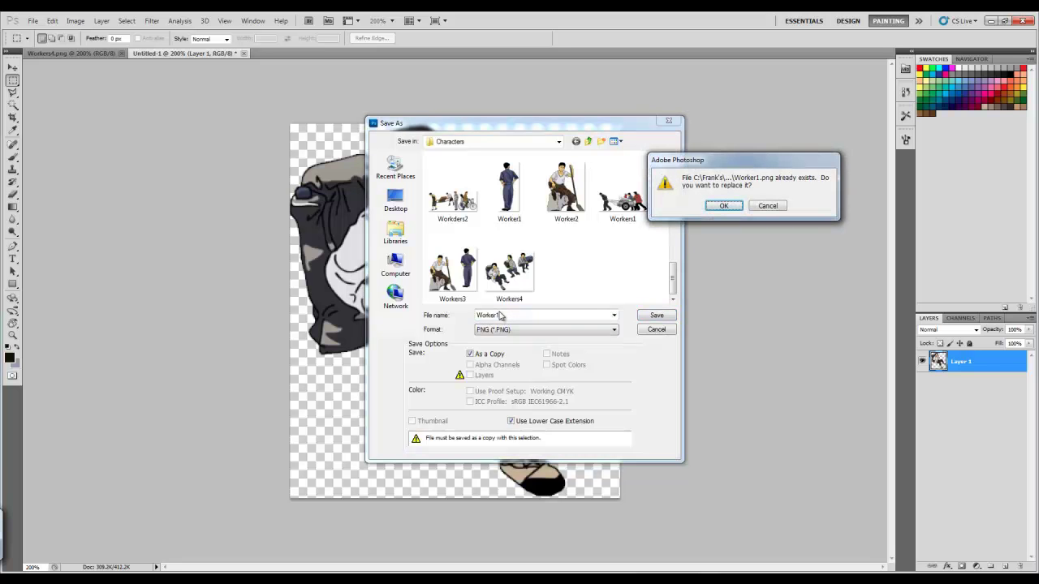
click(722, 205)
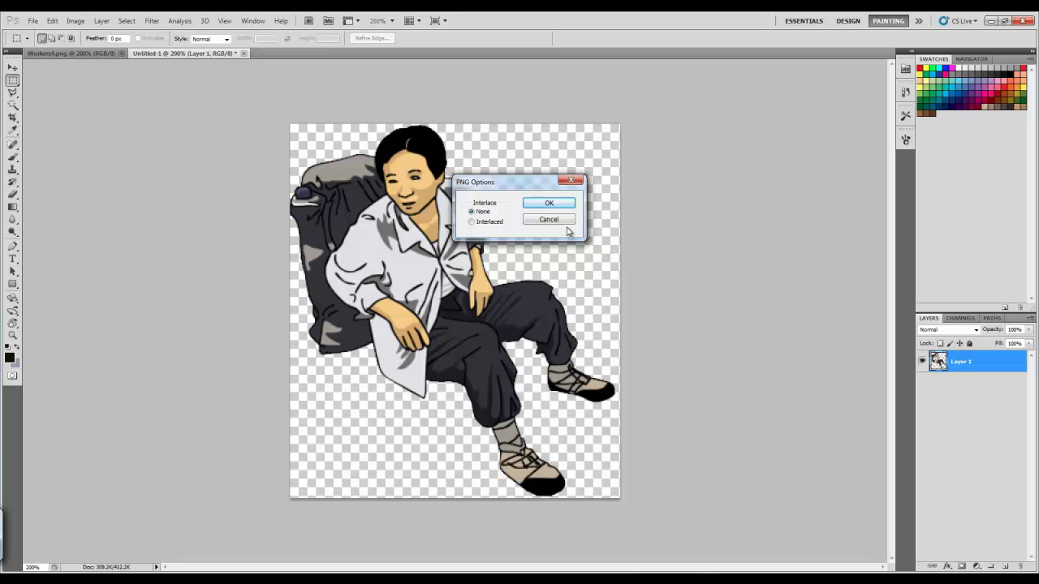
key(Escape)
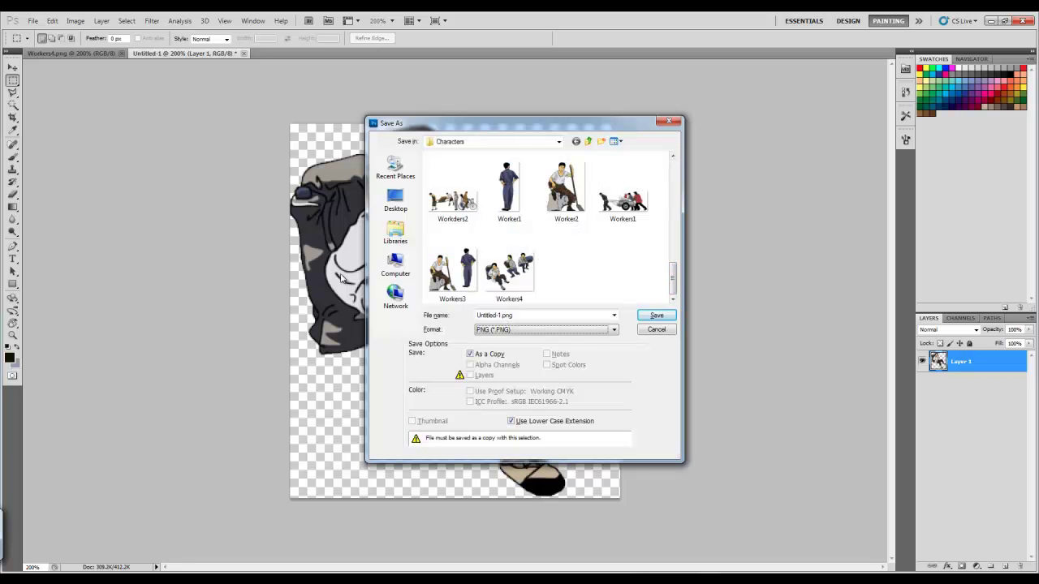
Save the cutout again as a PNG named Worker3 in the Characters folder
click(516, 209)
double_click(510, 314)
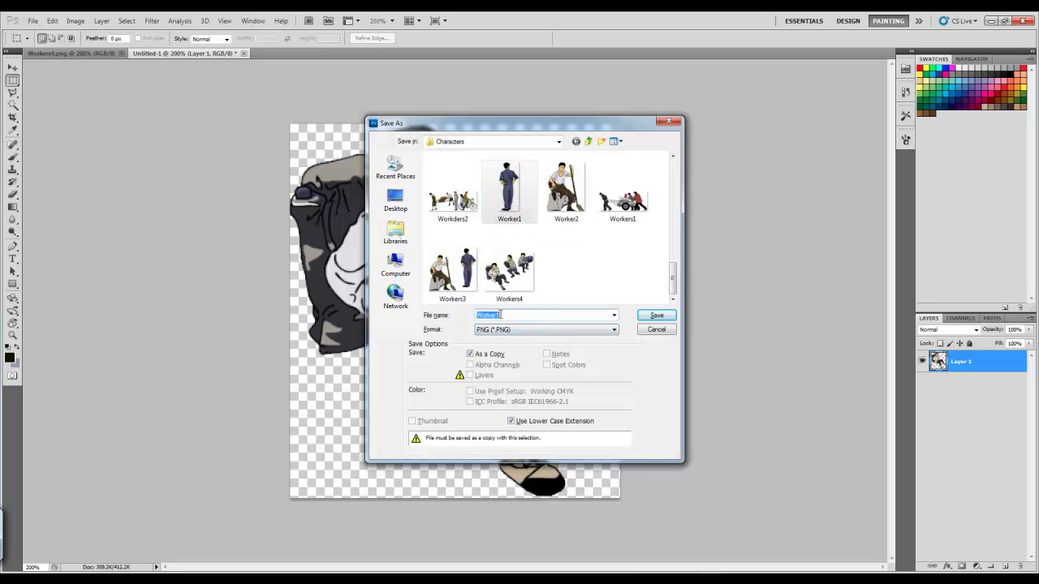
click(503, 316)
key(BackSpace)
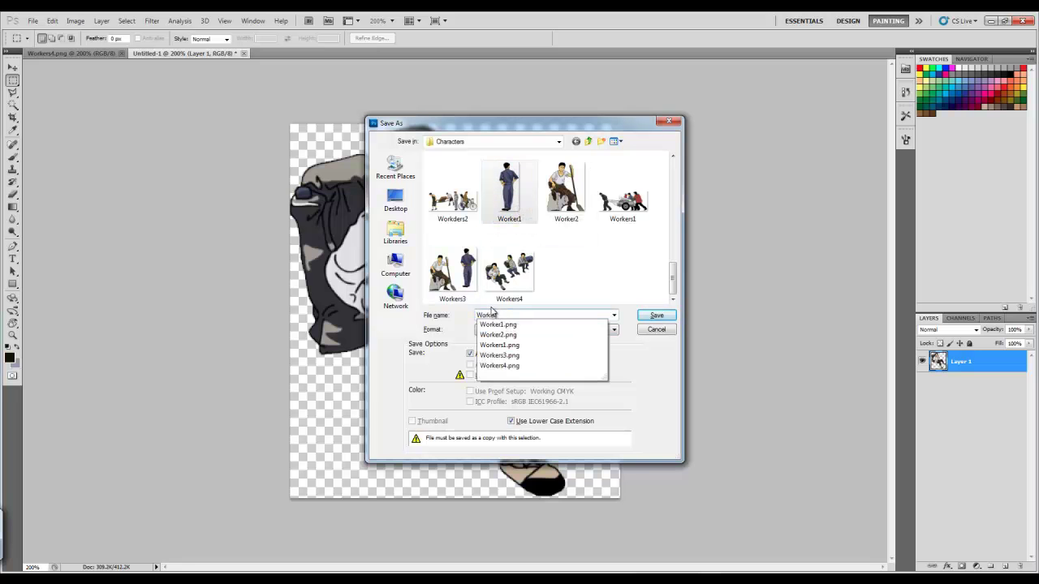
text(2)
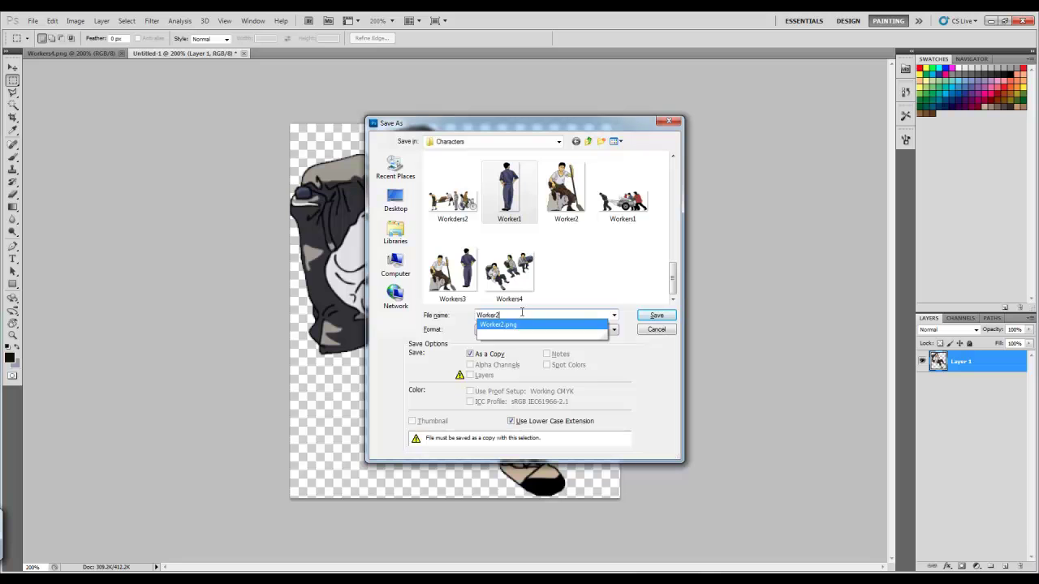
key(BackSpace)
text(3)
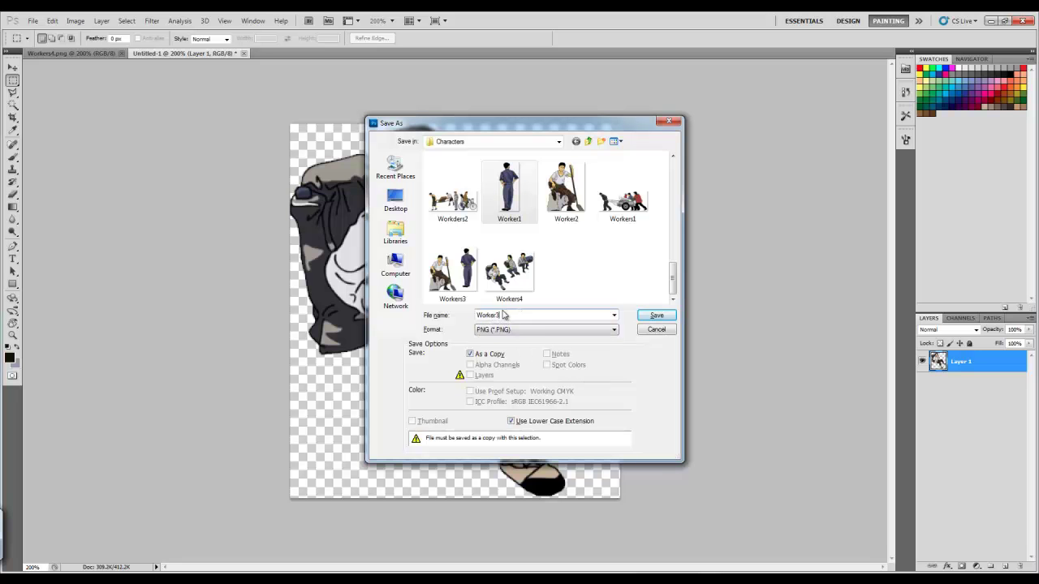
click(655, 316)
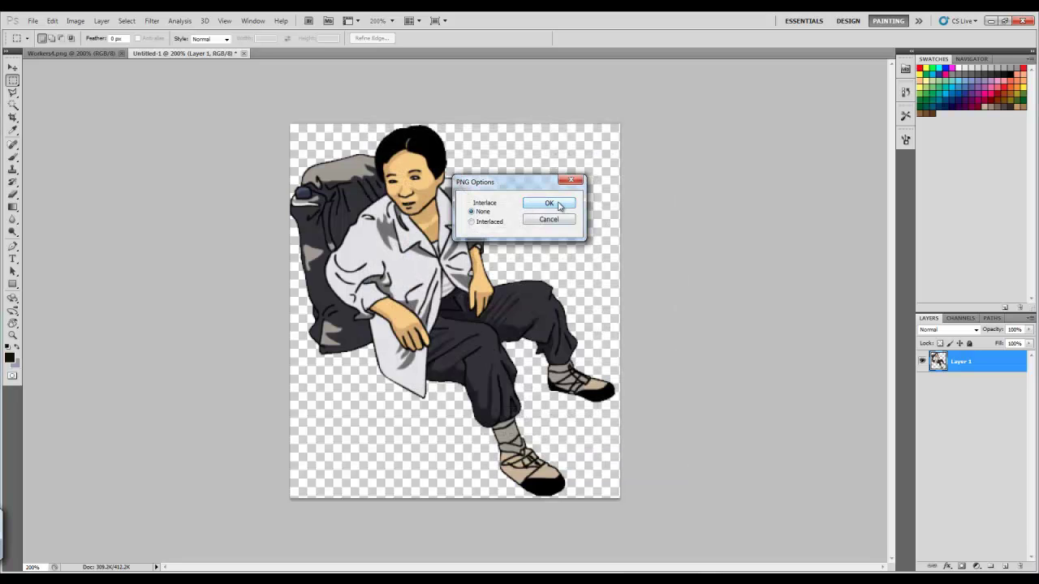
click(550, 204)
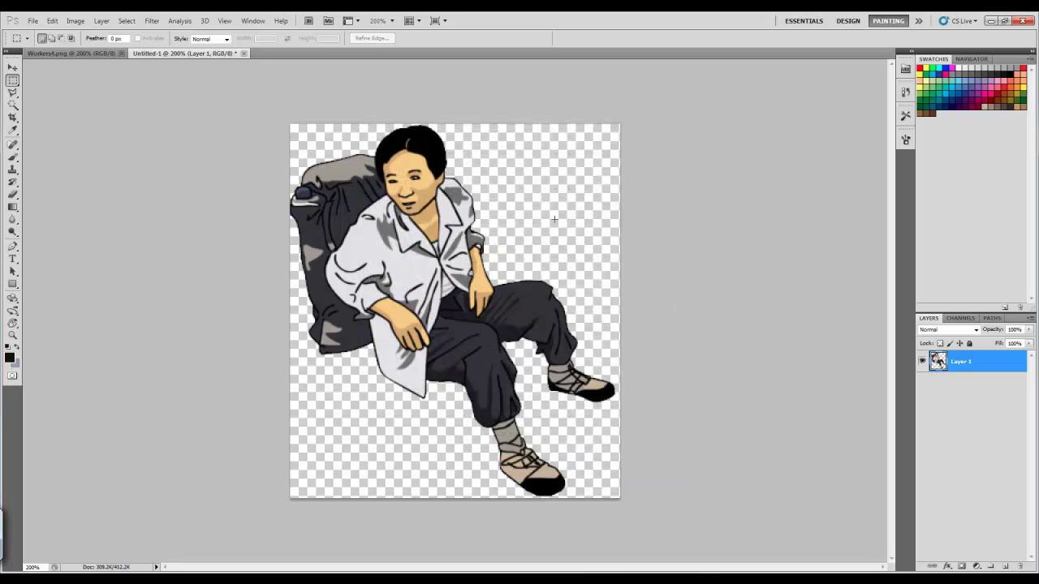
Minimise Photoshop and launch Google SketchUp 8 from the Start menu
click(991, 21)
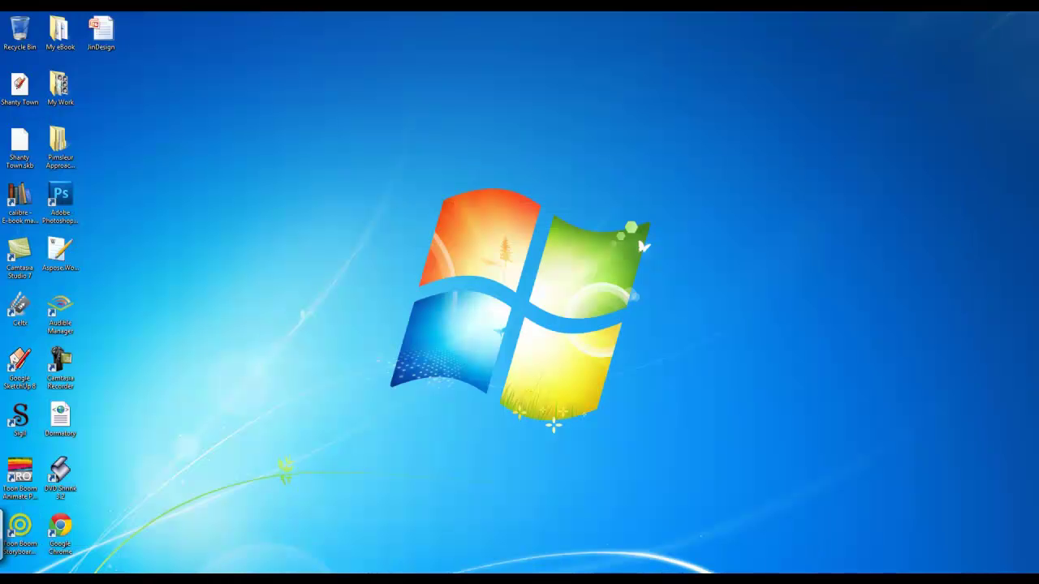
key(super)
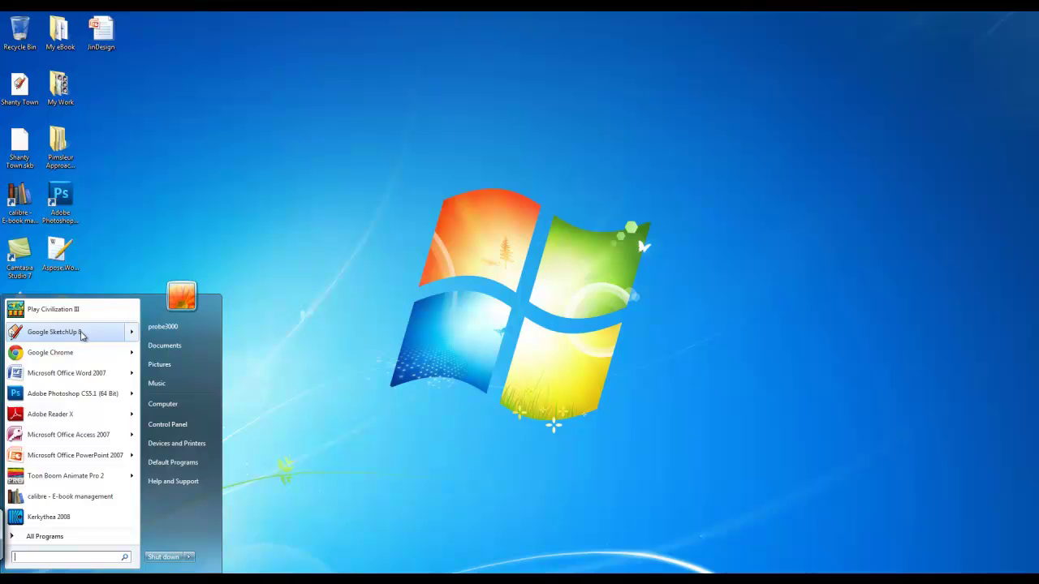
click(102, 395)
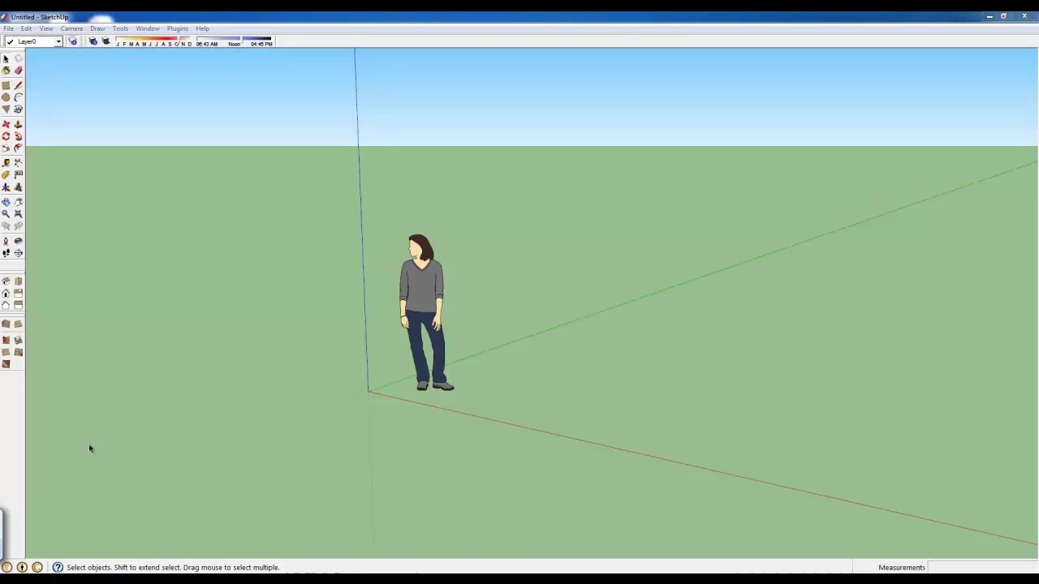
Zoom in on the standing scale figure and orbit down so the horizon sits lower
click(424, 332)
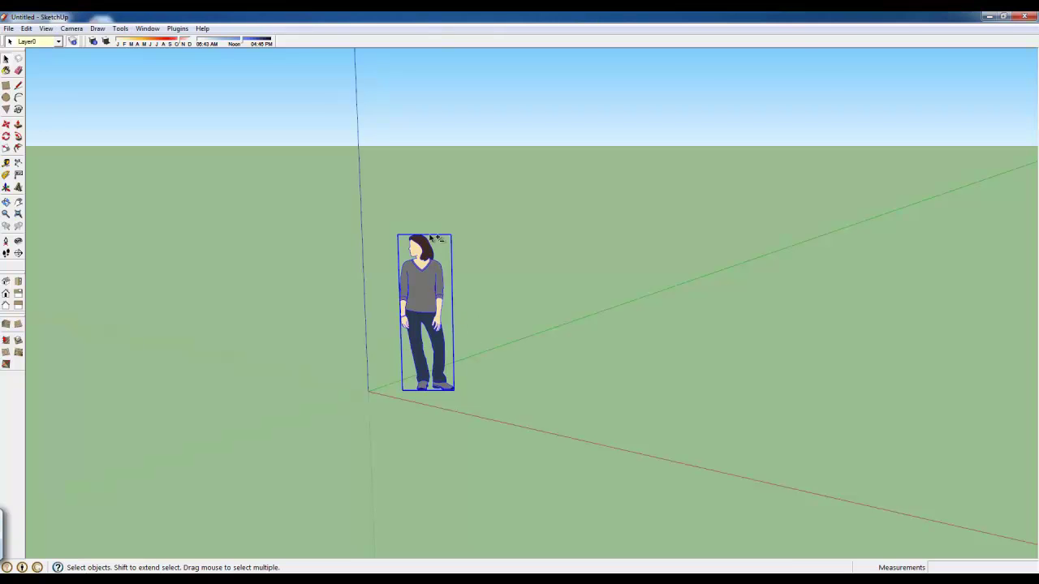
click(354, 233)
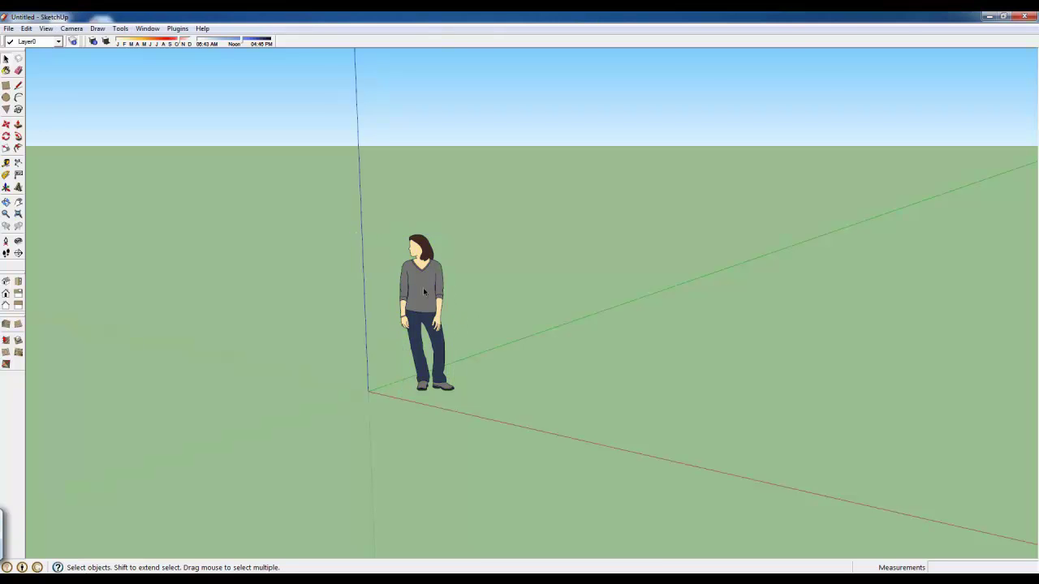
scroll(292, 301, up, 3)
middle_drag(250, 318, 161, 286)
scroll(371, 301, down, 4)
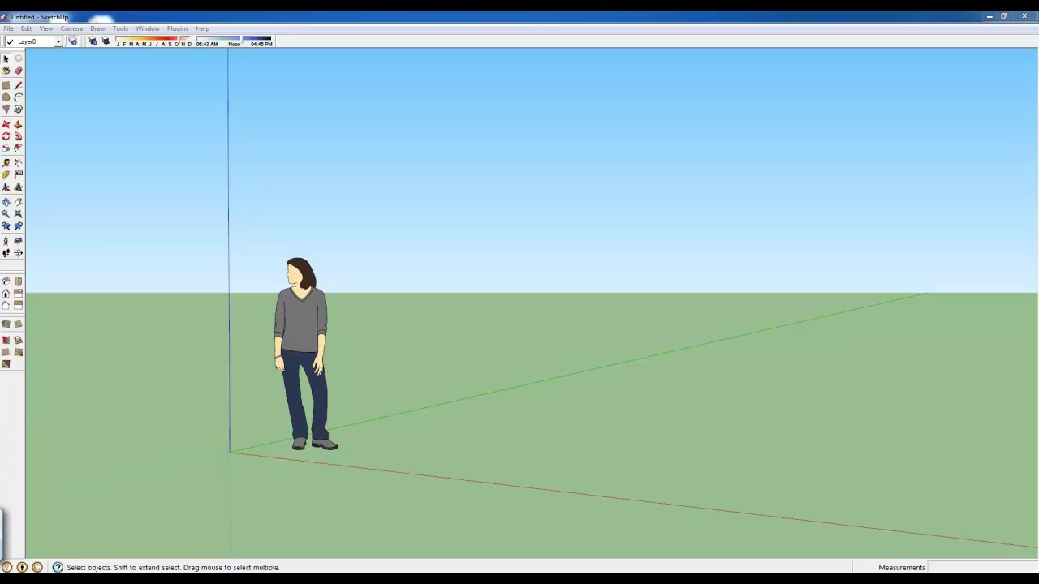
Import the seated woman PNG, place it at the axes origin, and orbit around it
drag(3, 412, 88, 407)
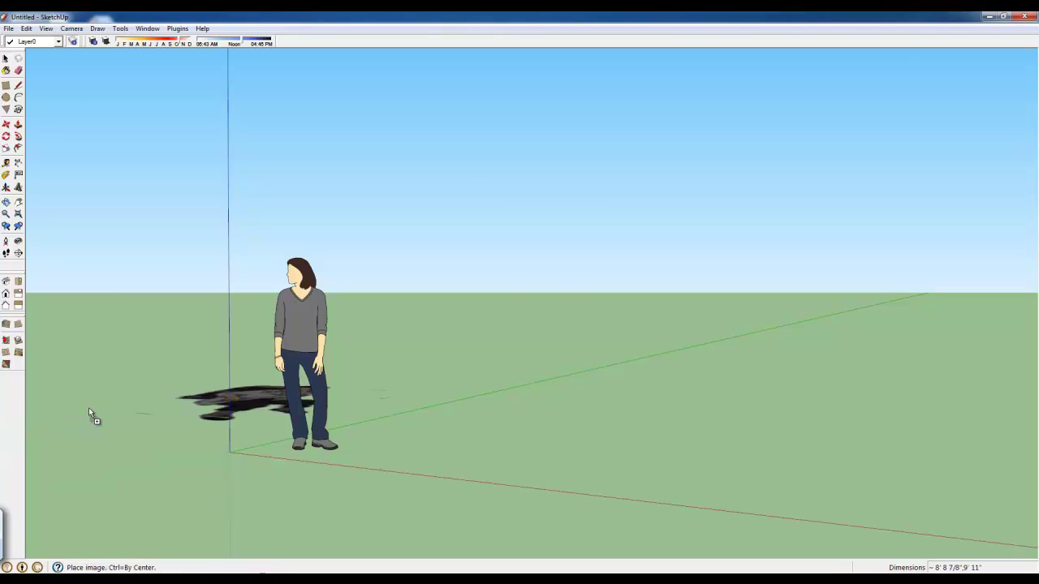
click(326, 446)
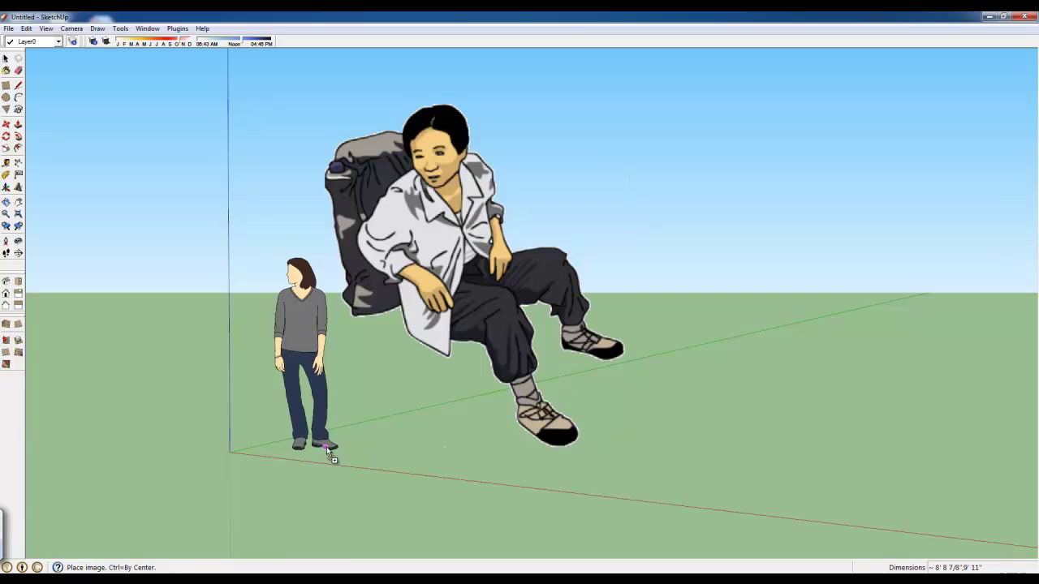
key(s)
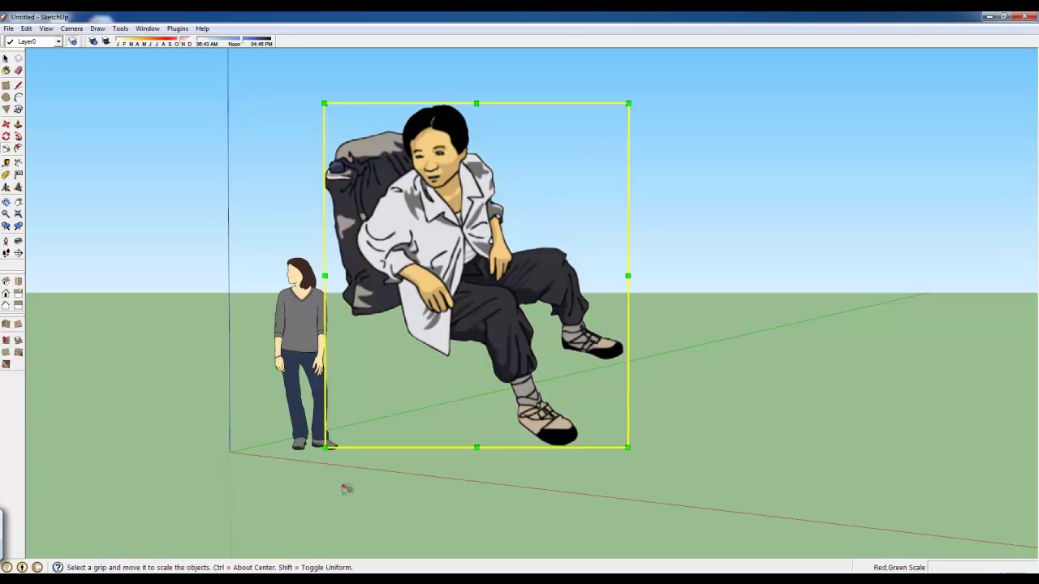
middle_drag(522, 422, 680, 445)
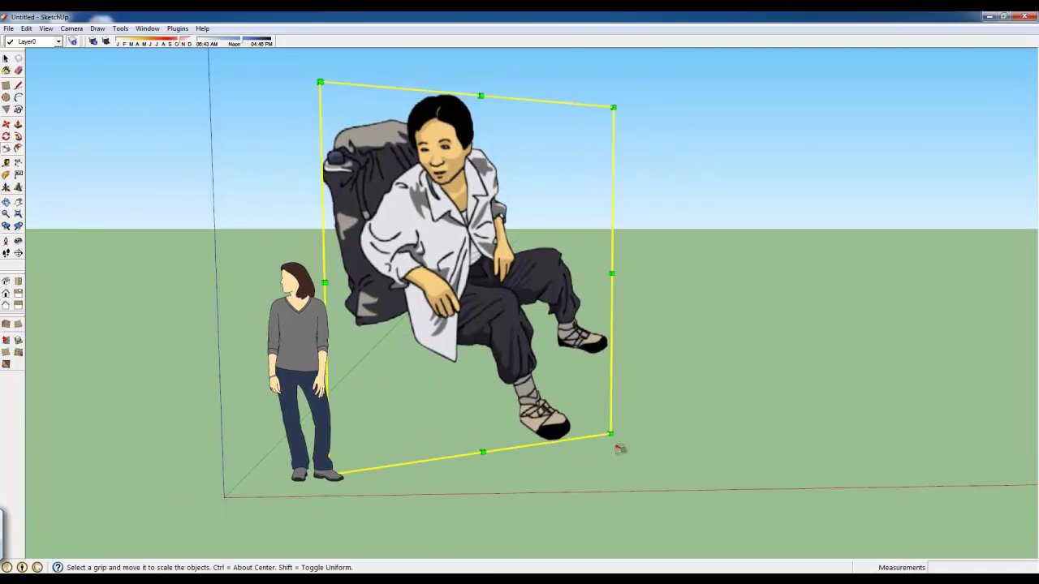
Rotate the image 90 degrees about its bottom corner to stand it upright
key(q)
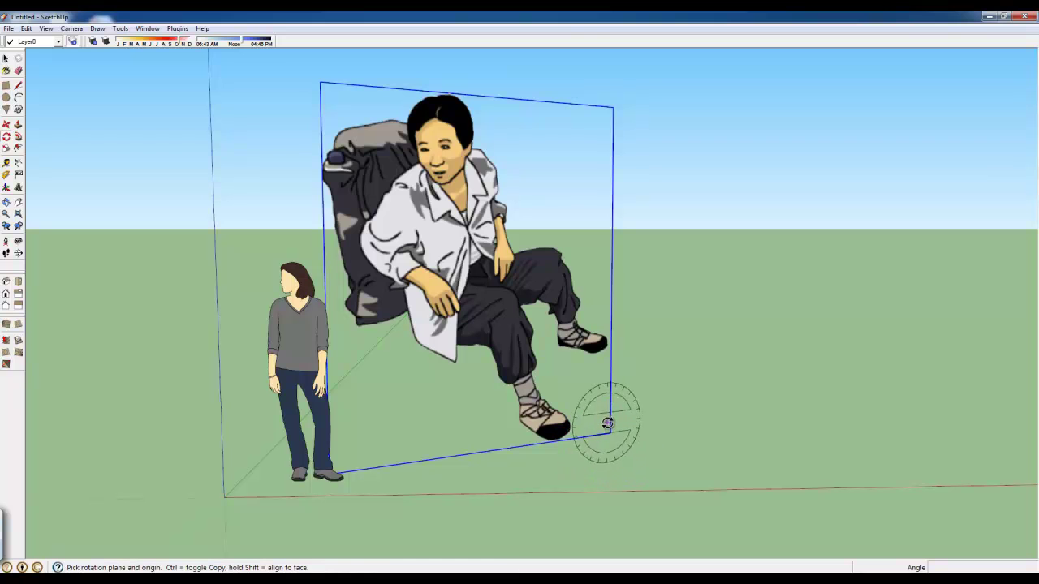
key(o)
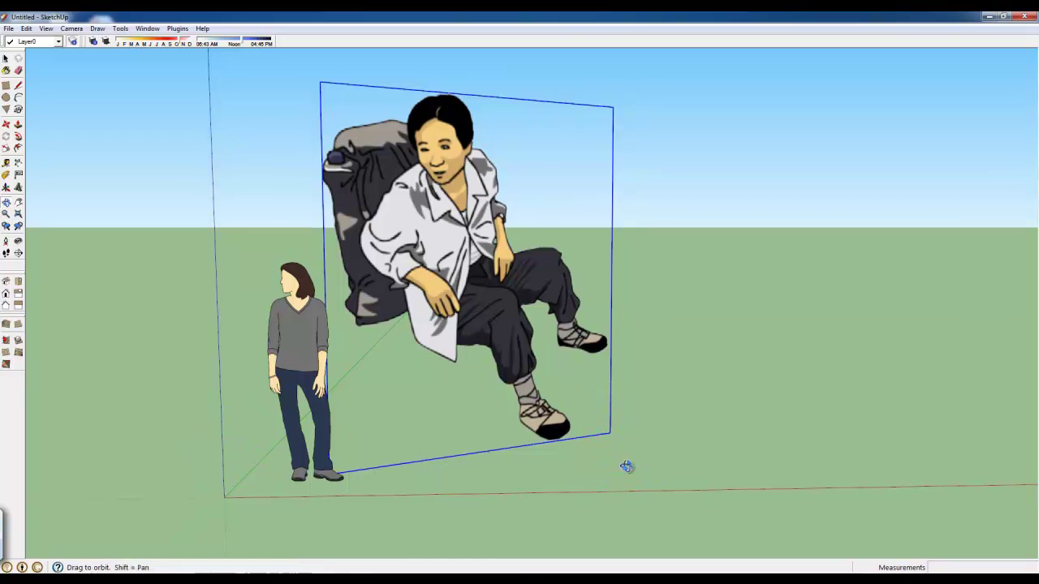
middle_drag(627, 467, 236, 469)
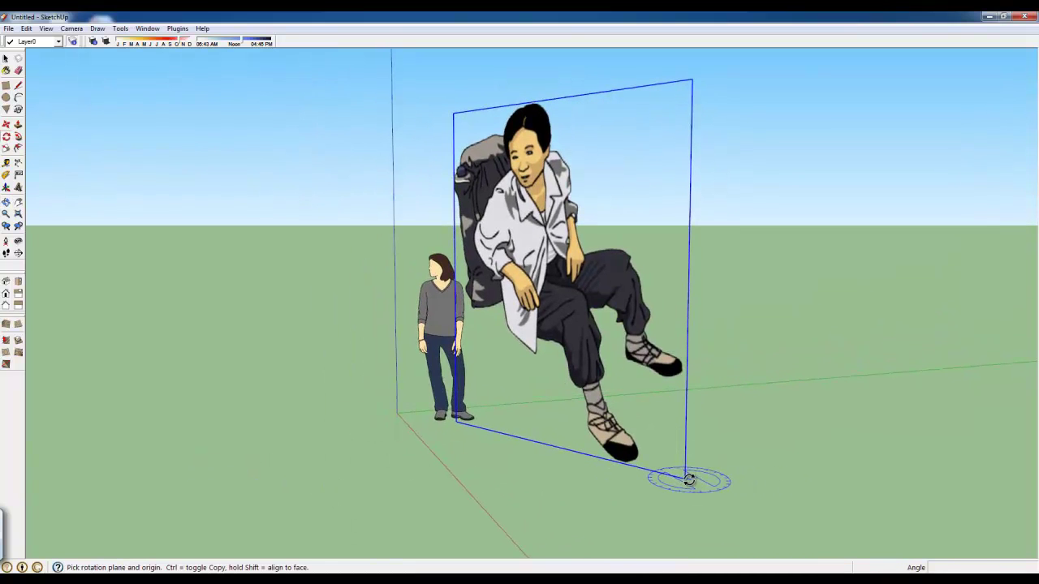
click(686, 479)
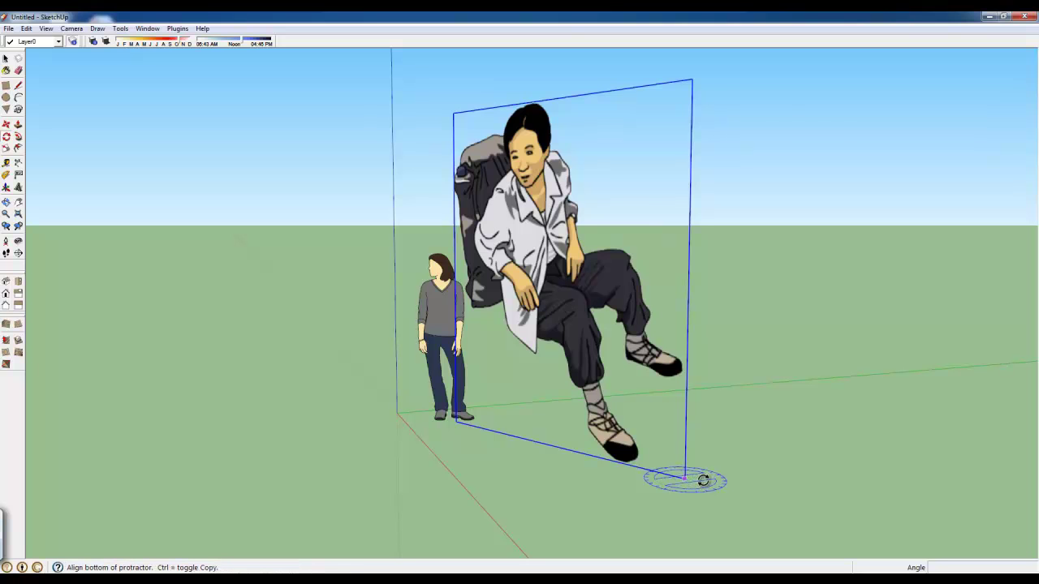
click(702, 481)
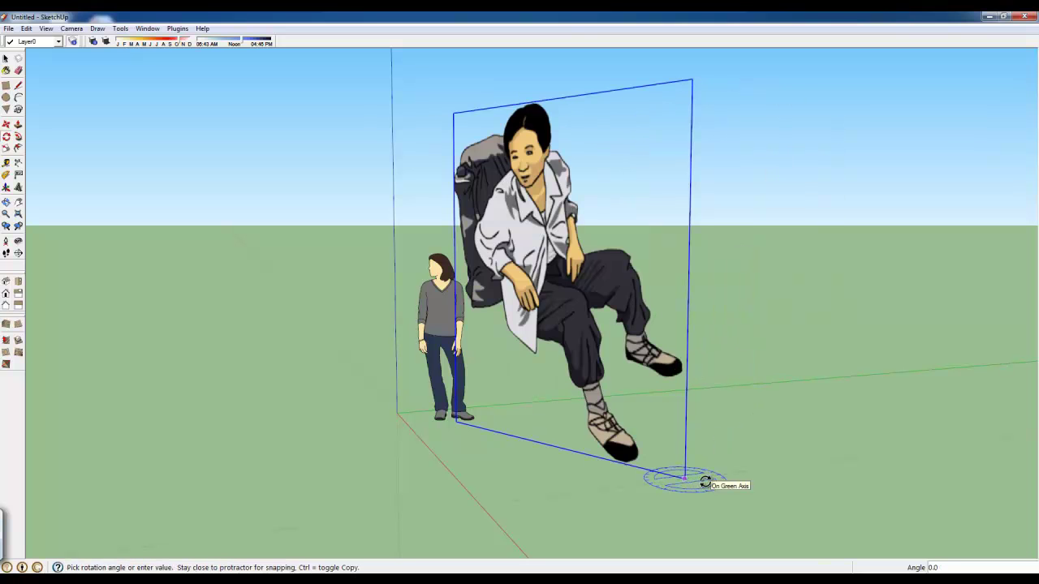
scroll(710, 486, down, 4)
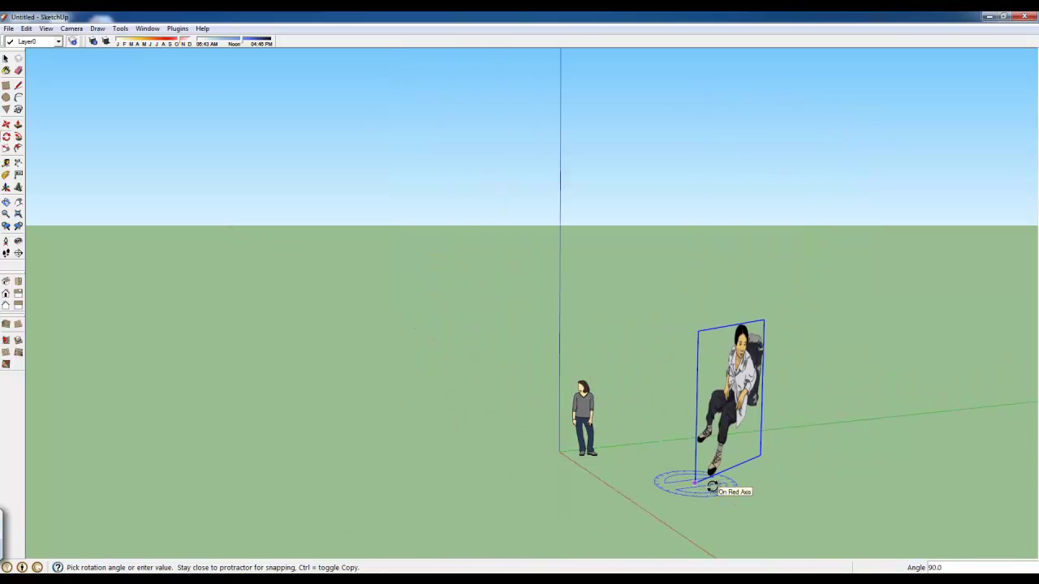
click(711, 486)
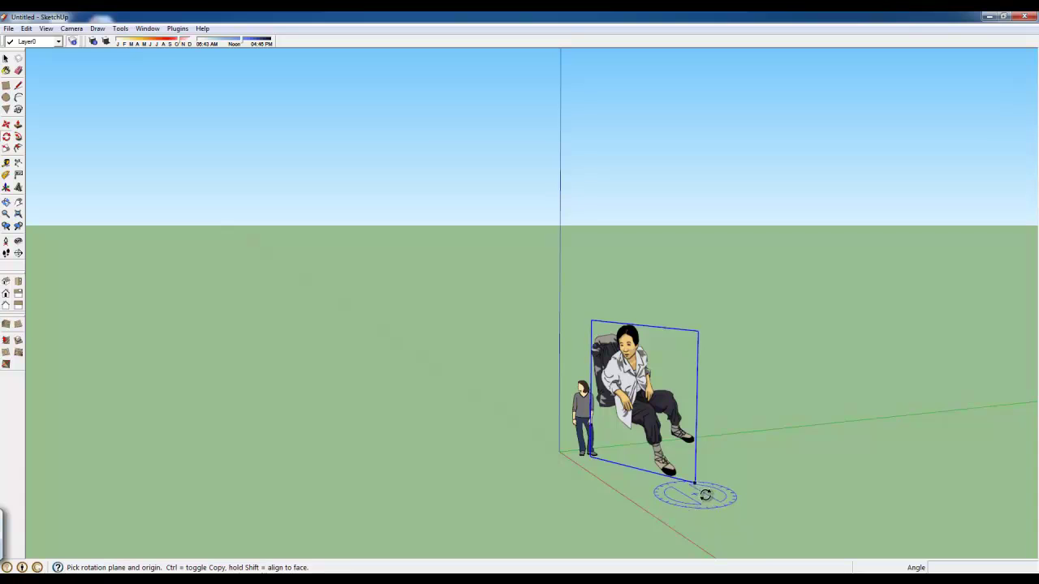
Turn the image plane about 32.9 degrees on the ground, then orbit to face it
scroll(696, 491, up, 3)
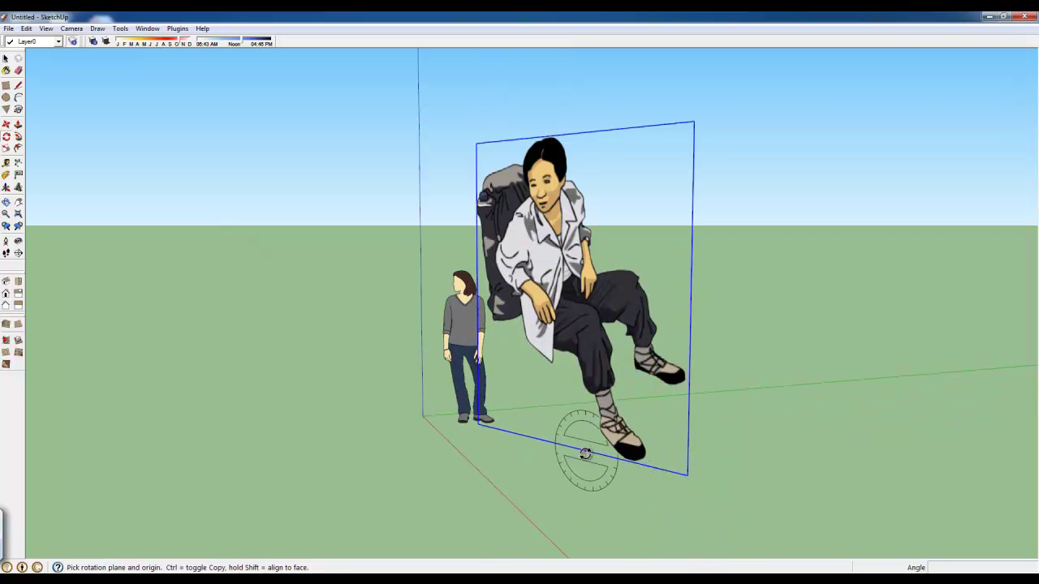
drag(581, 455, 602, 461)
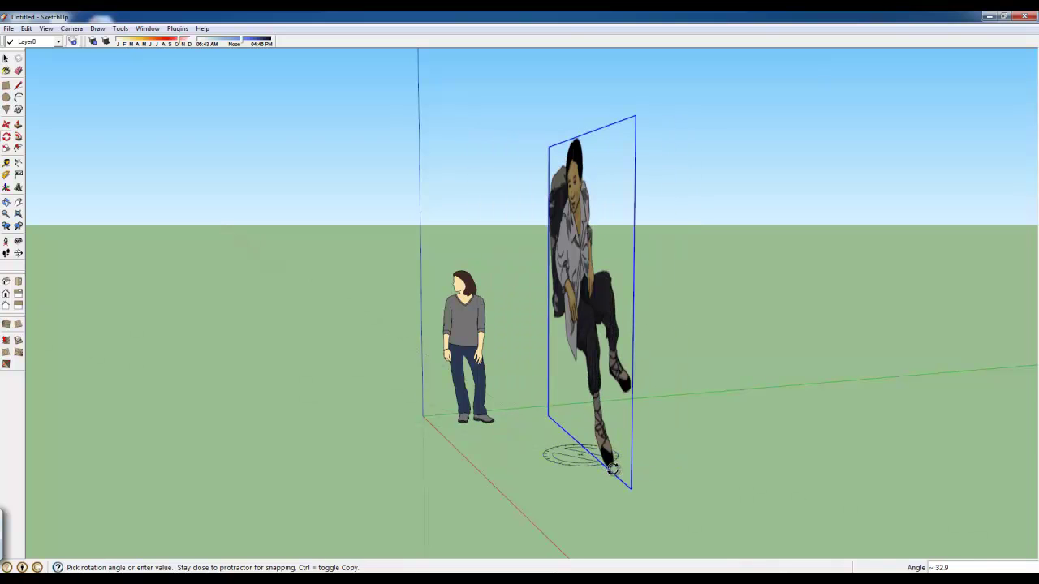
click(603, 457)
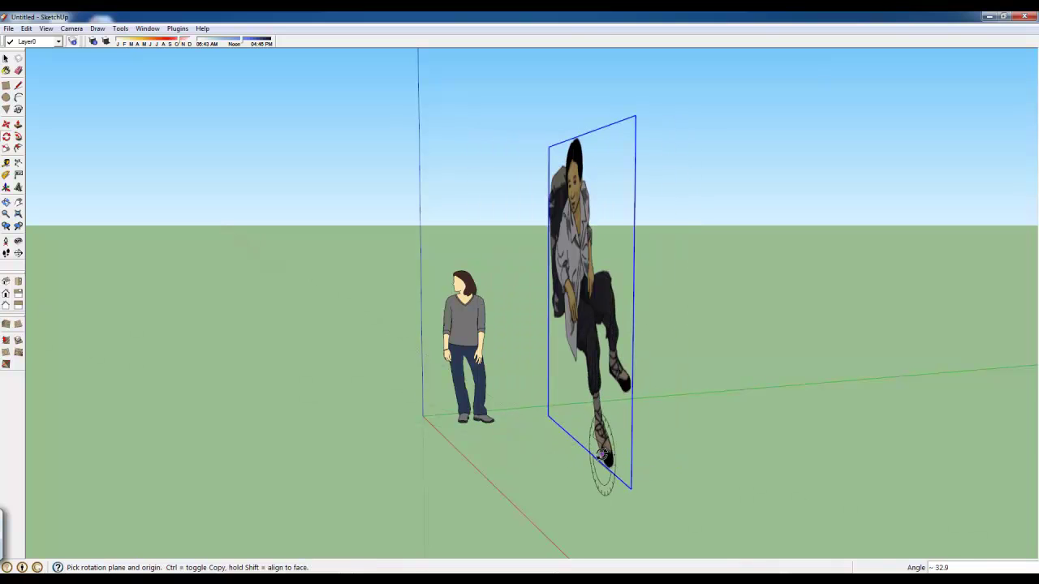
click(630, 490)
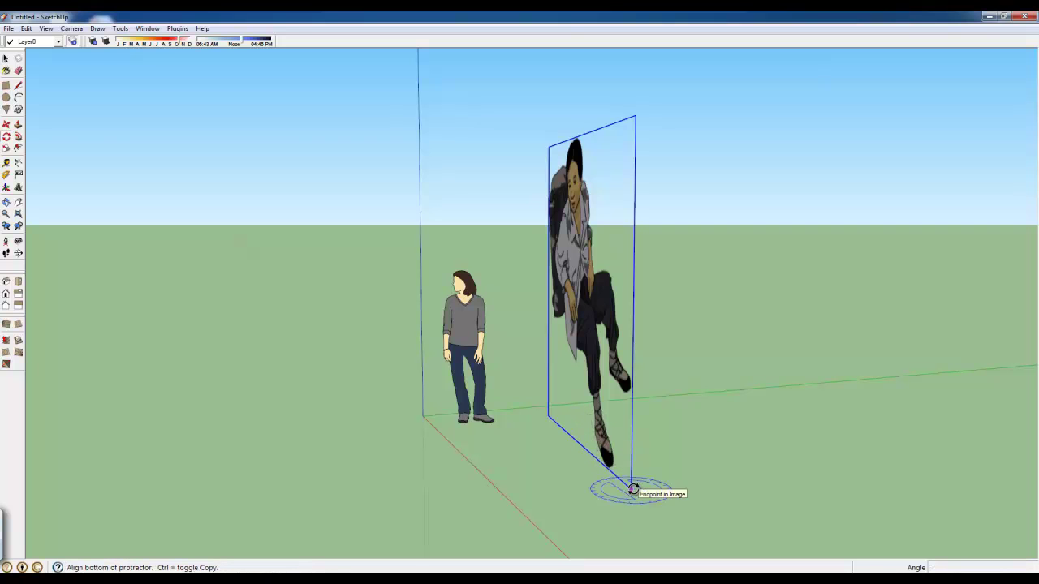
click(643, 482)
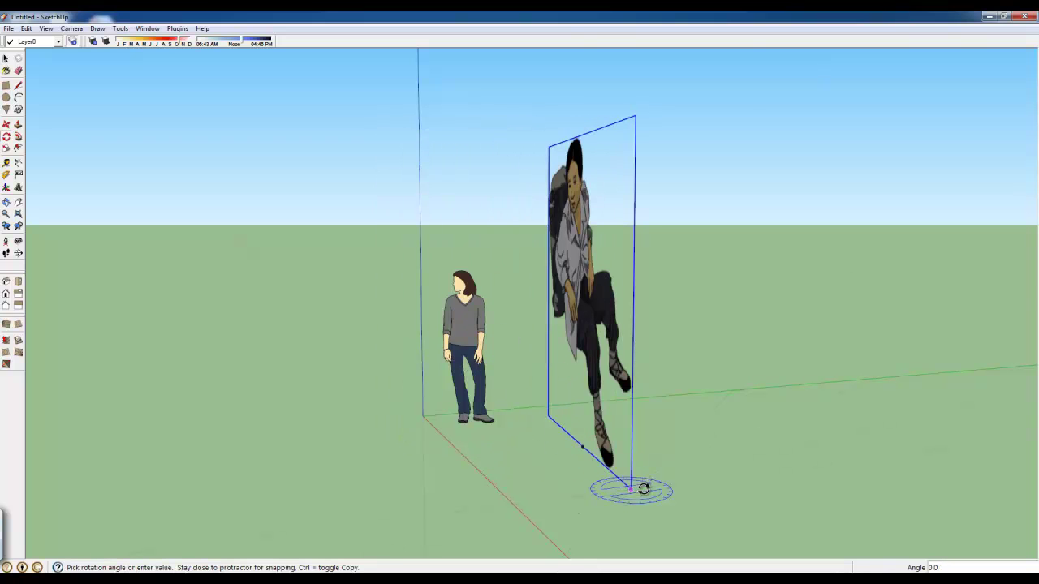
key(Escape)
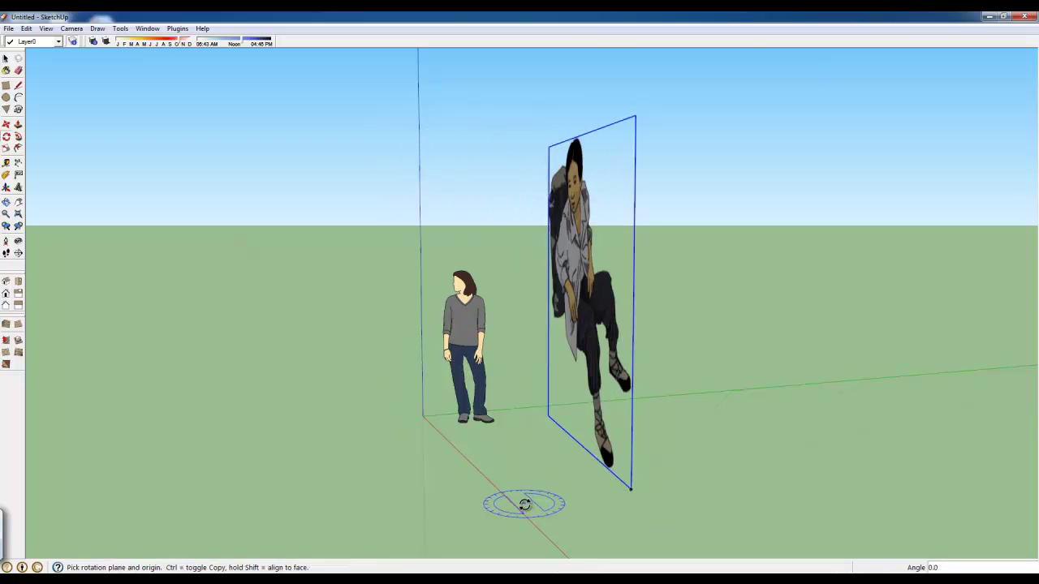
middle_drag(525, 505, 695, 492)
Scale the seated-figure image down to about 0.6 of its size
key(q)
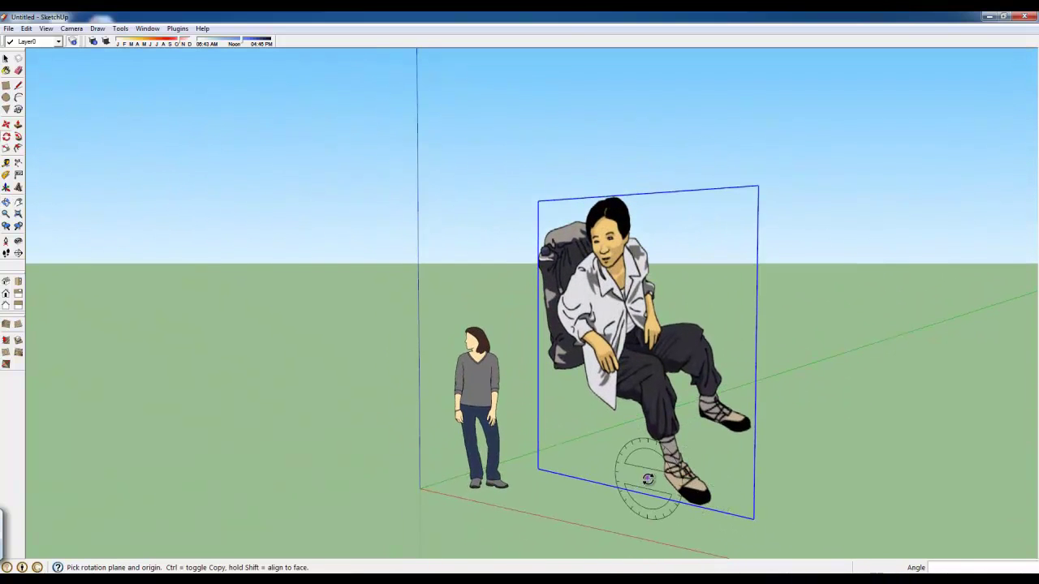
key(s)
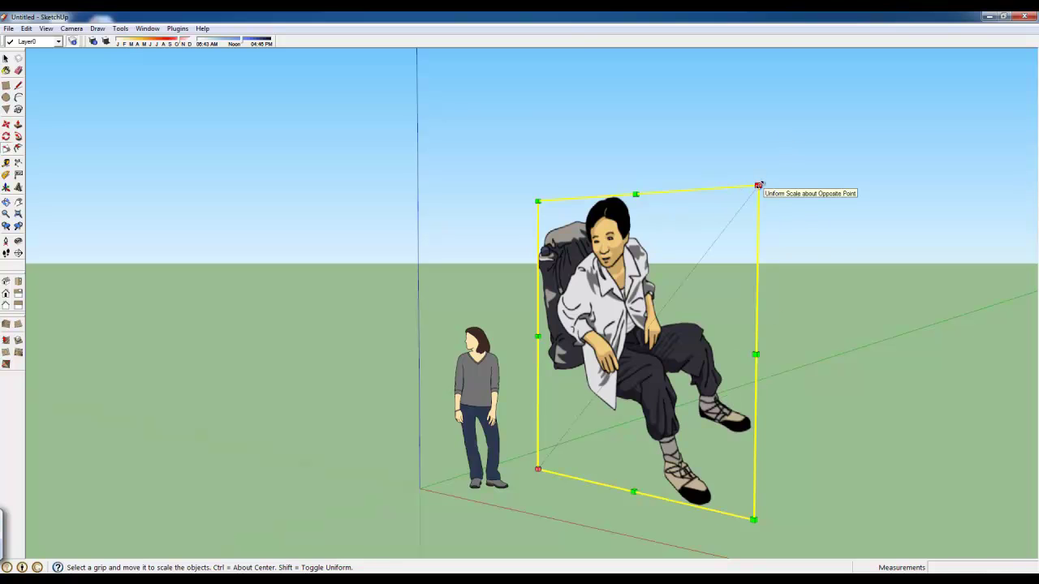
drag(757, 186, 648, 322)
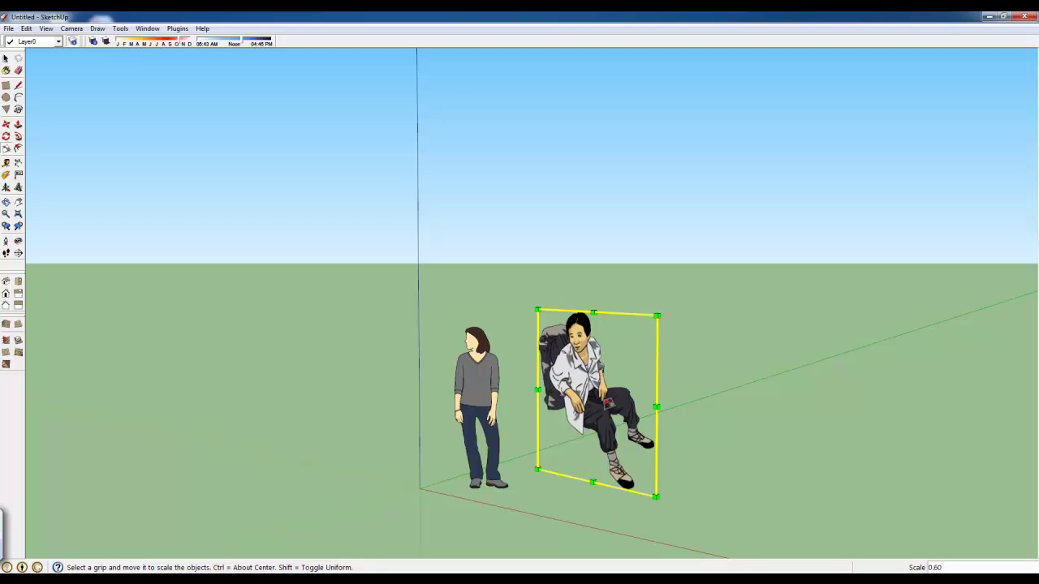
Move the image by its bottom-left corner onto the axes origin beside the standing woman
key(m)
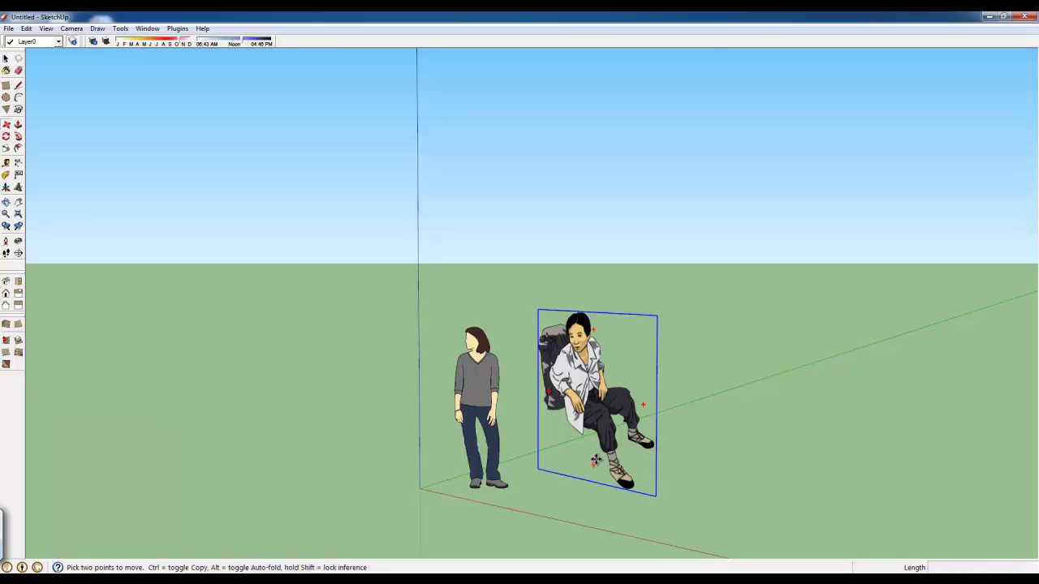
click(541, 469)
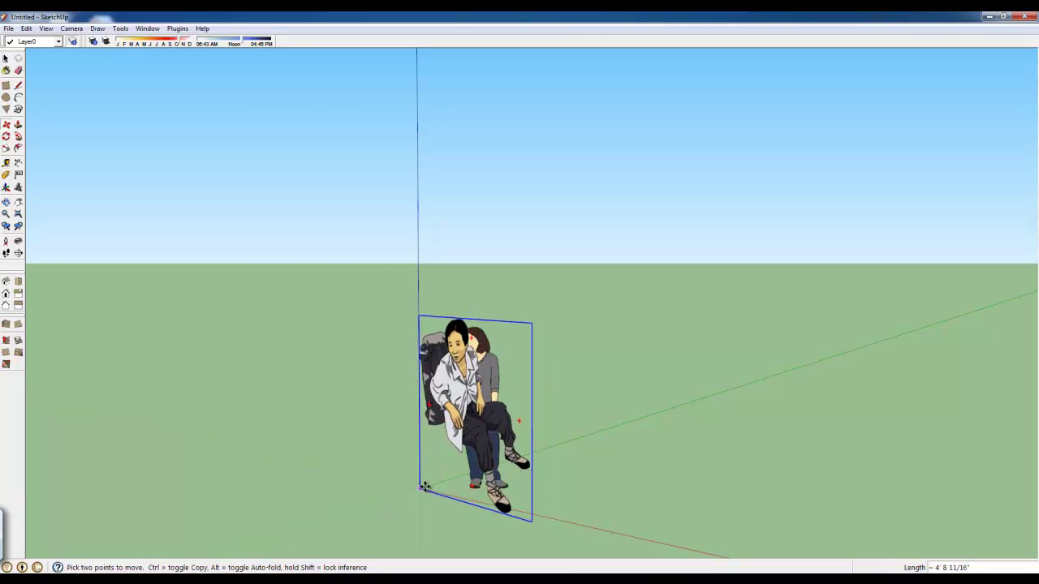
middle_drag(475, 485, 641, 494)
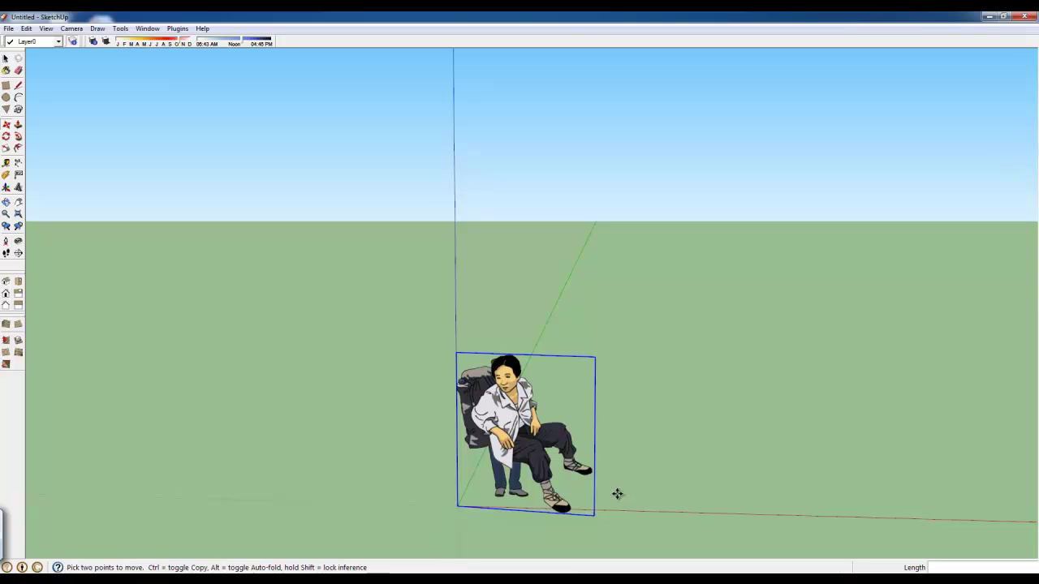
key(q)
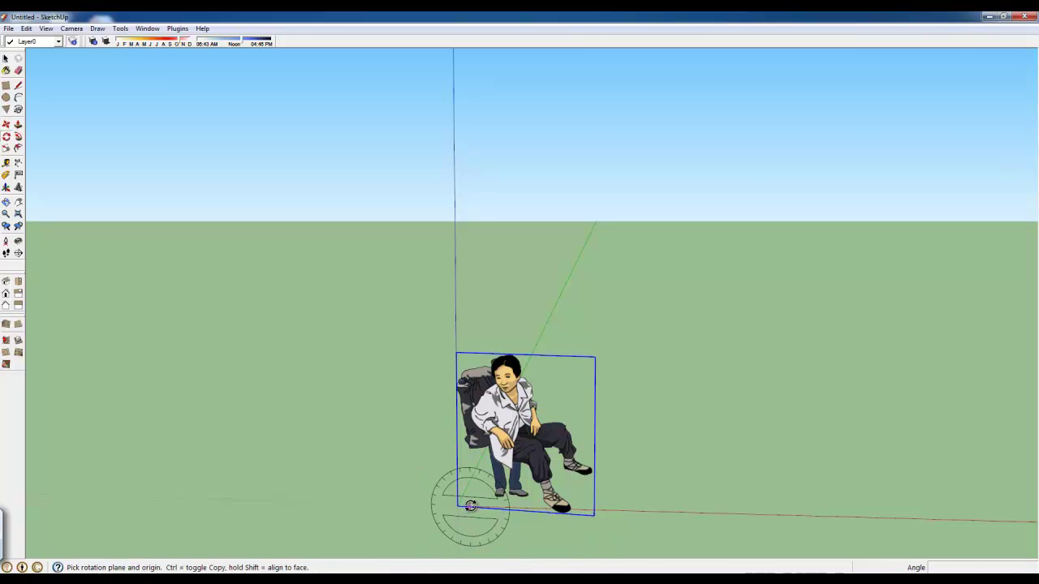
scroll(456, 505, up, 5)
scroll(435, 501, up, 3)
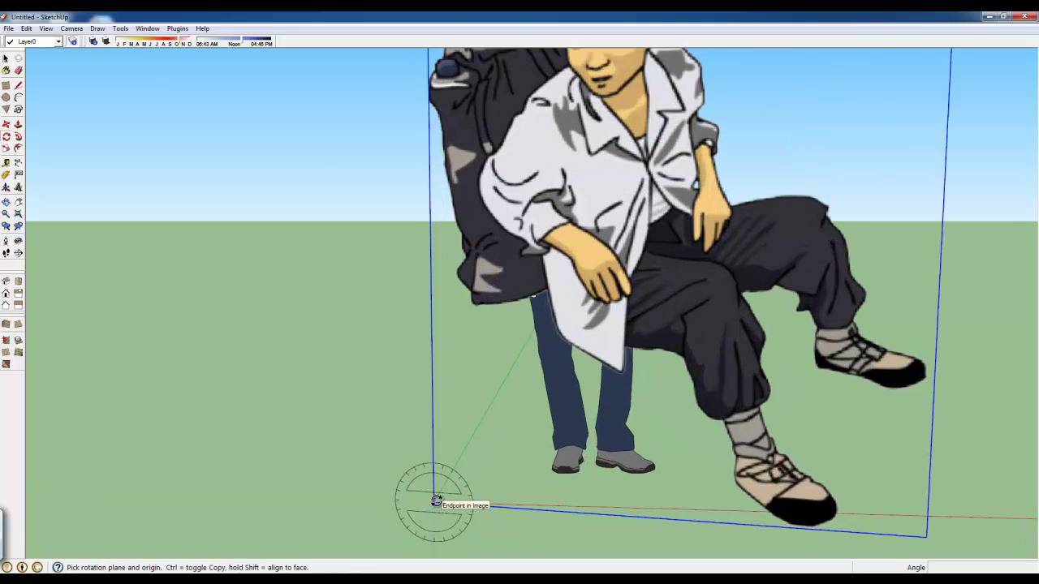
scroll(435, 498, down, 1)
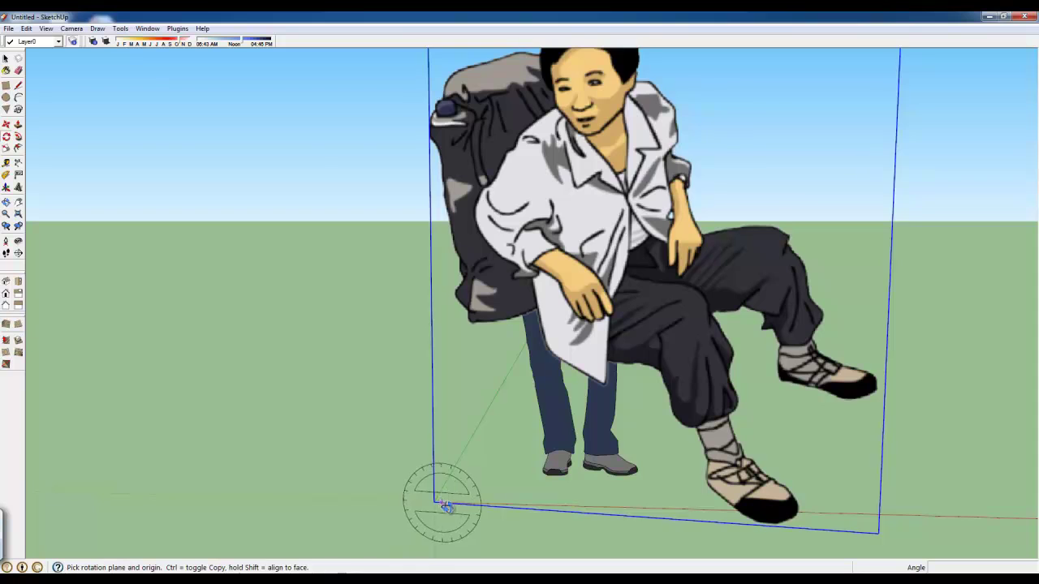
middle_drag(443, 493, 506, 527)
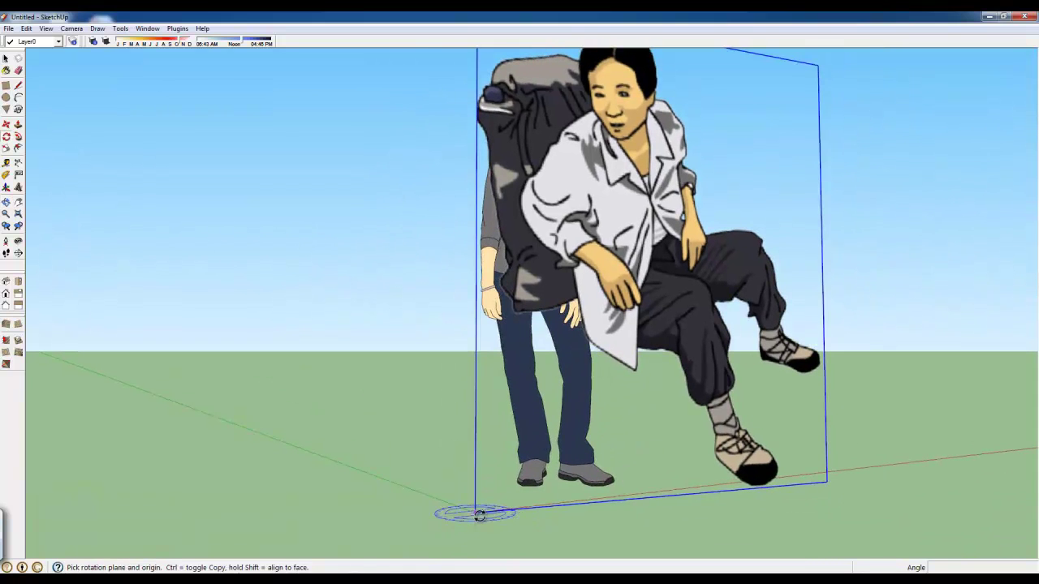
click(479, 514)
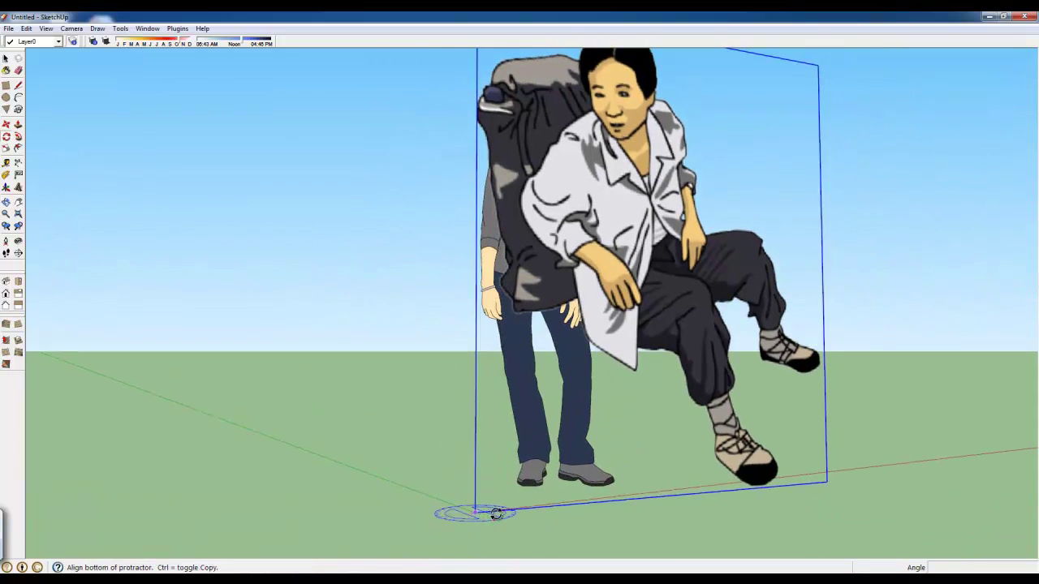
click(495, 513)
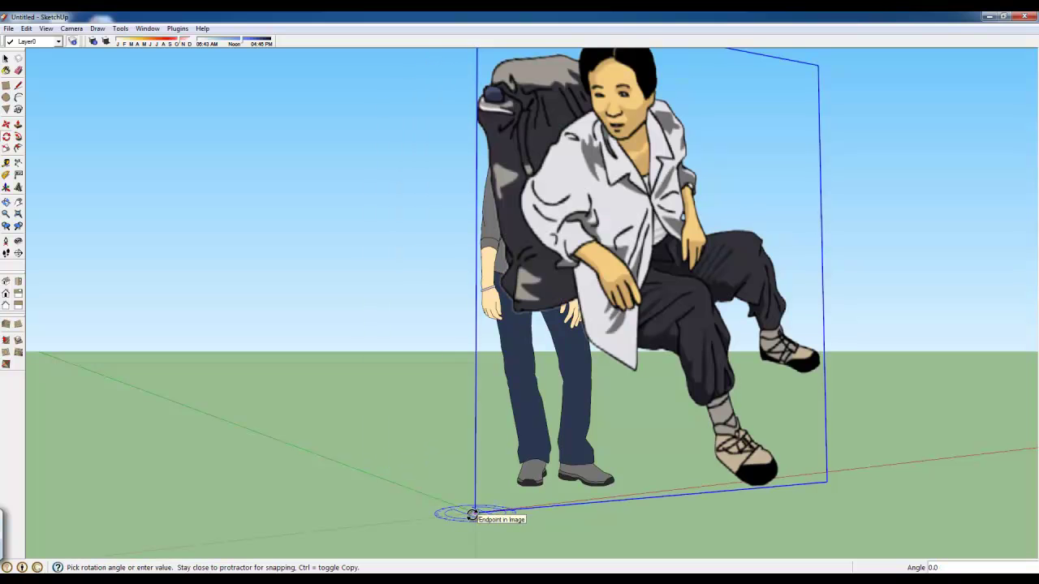
key(Escape)
scroll(472, 514, up, 3)
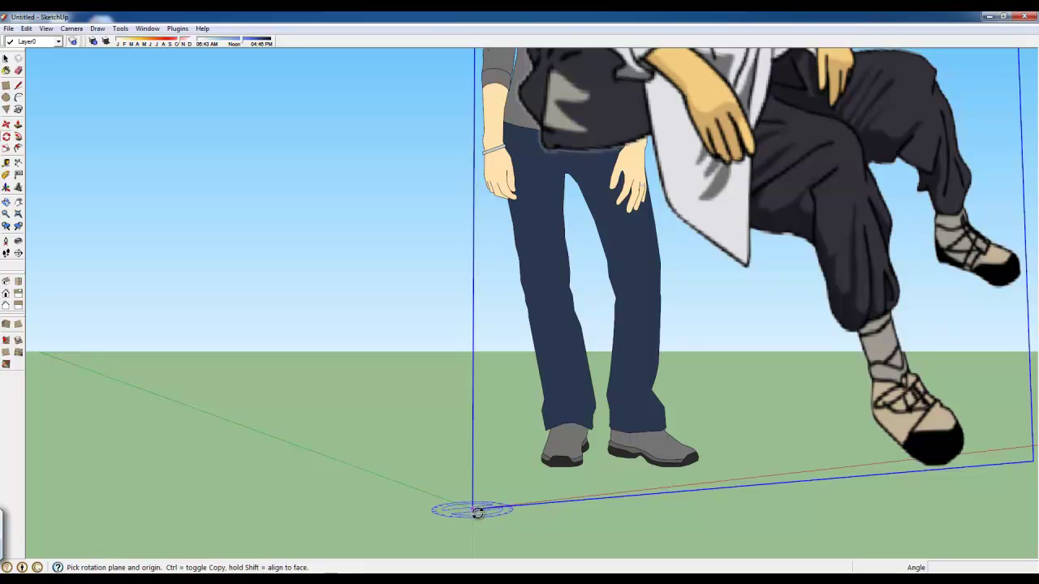
click(479, 512)
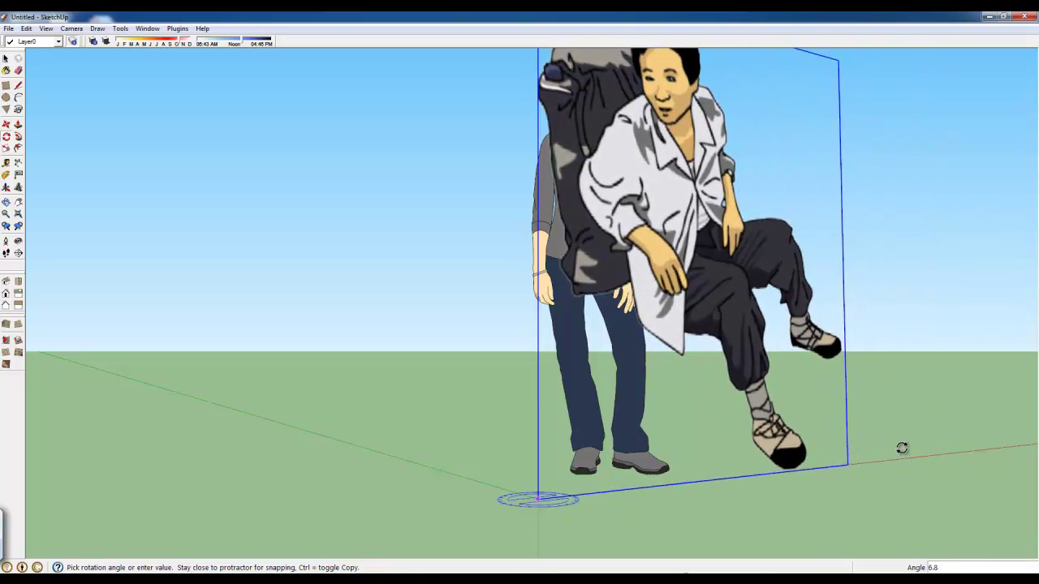
key(Escape)
key(o)
drag(848, 479, 629, 455)
key(q)
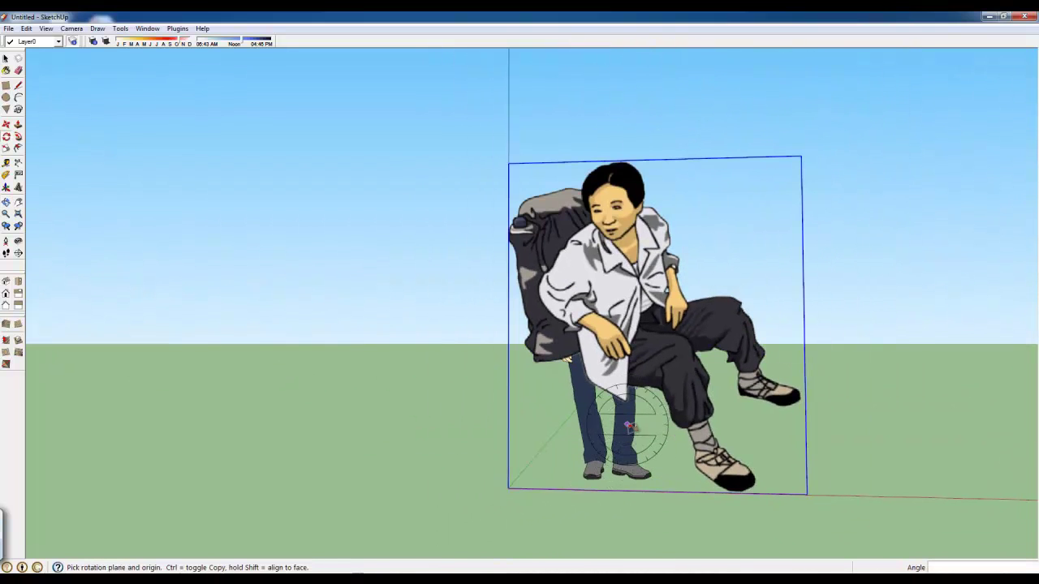
key(s)
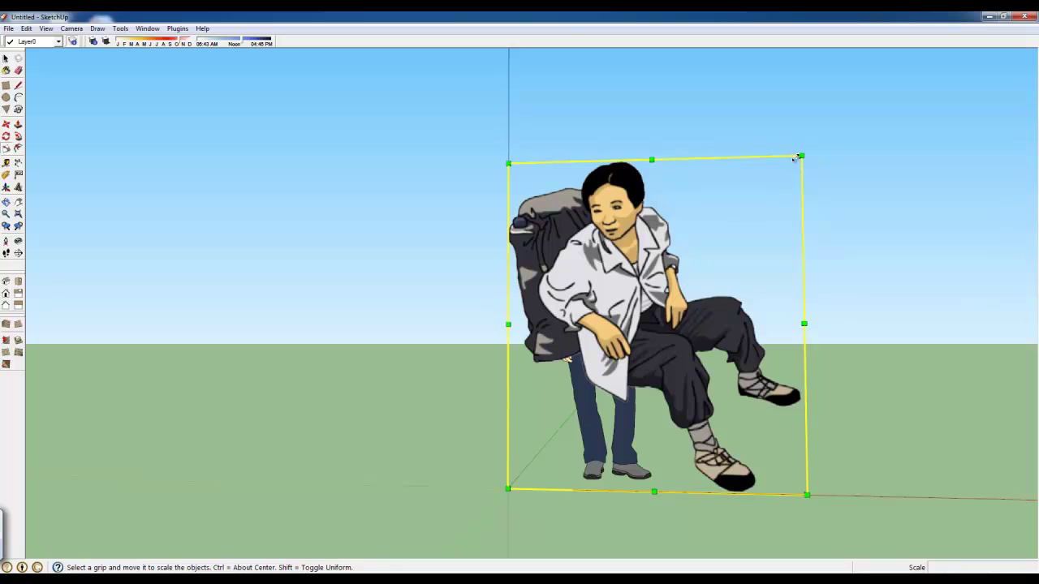
Rescale the seated-figure image to about 0.63 so it sits in front of the standing woman
drag(800, 156, 663, 292)
mouse_move(663, 293)
middle_down()
mouse_move(818, 265)
mouse_move(811, 288)
mouse_move(786, 297)
mouse_move(649, 292)
middle_up()
middle_drag(652, 396, 742, 454)
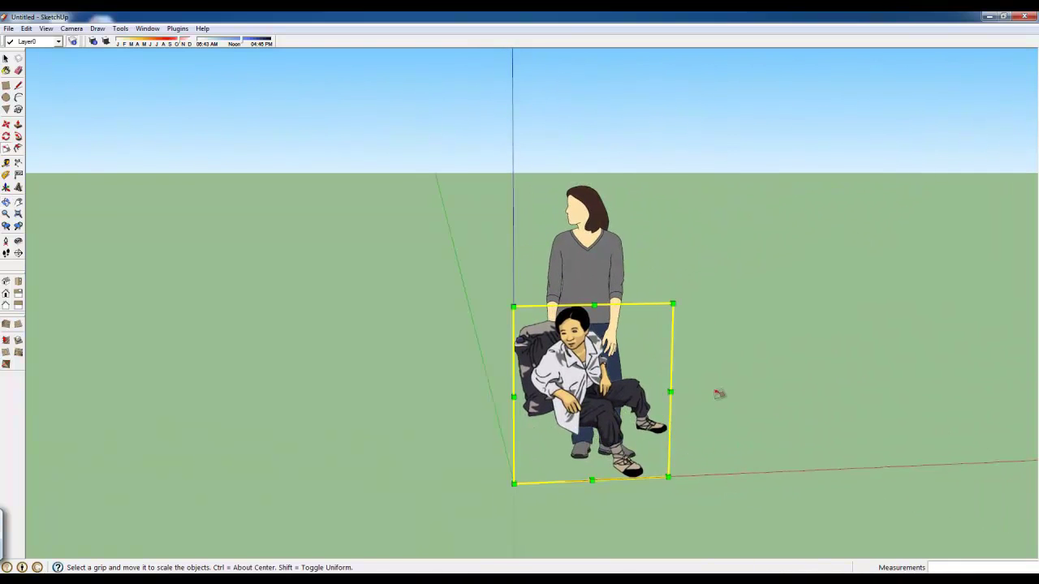
key(space)
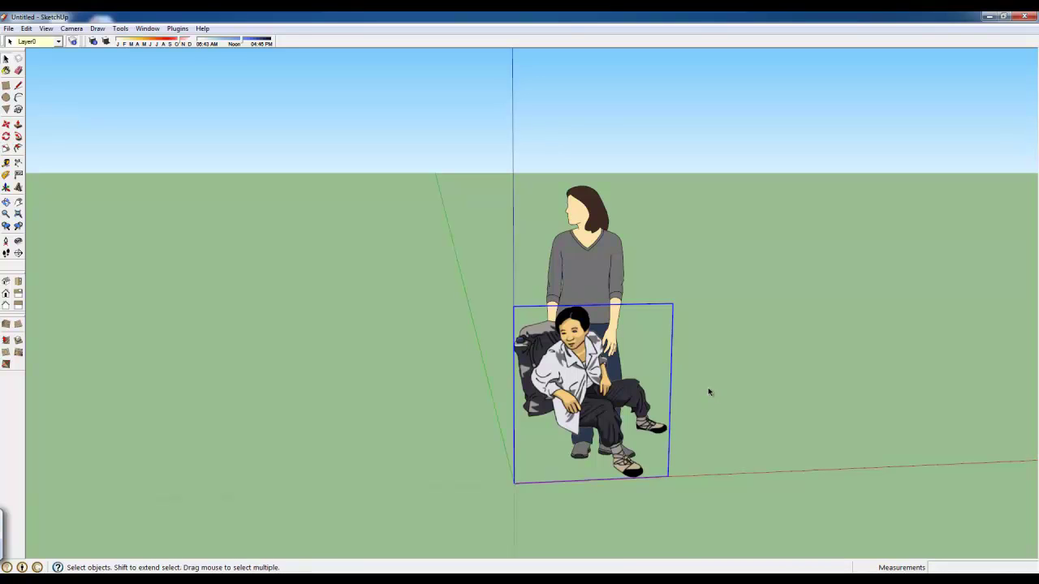
Delete the standing woman scale figure, leaving the seated image alone at the origin
click(588, 255)
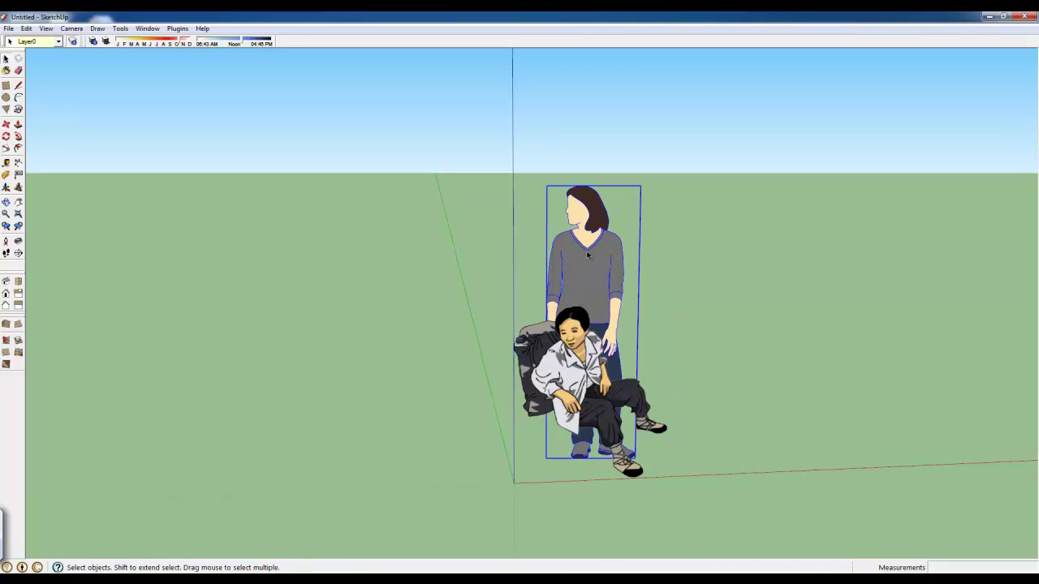
key(Delete)
middle_drag(597, 320, 411, 277)
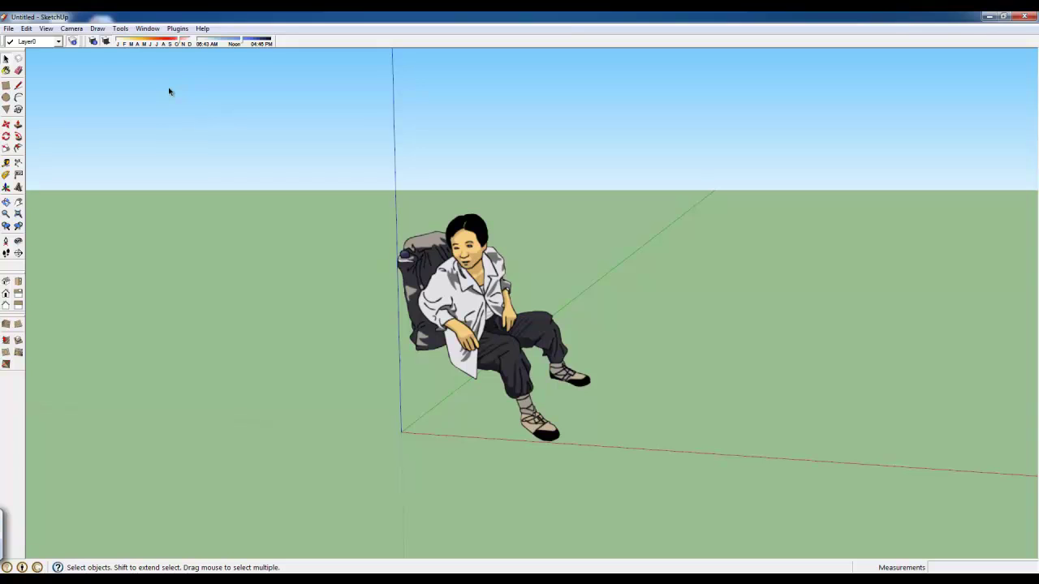
Enable Cast Shadows for the Worker3.png image in Entity Info
right_click(484, 281)
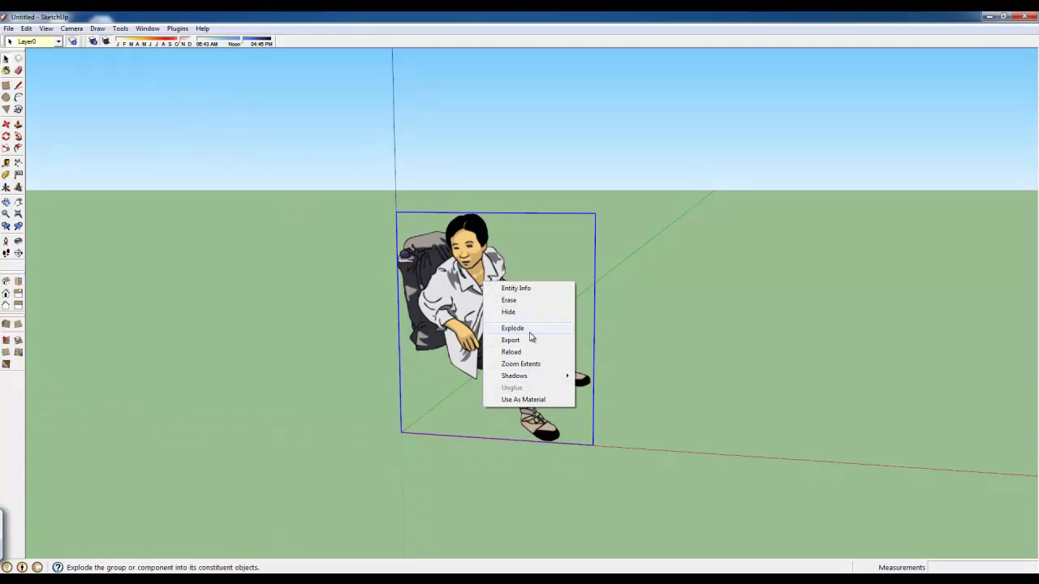
click(523, 288)
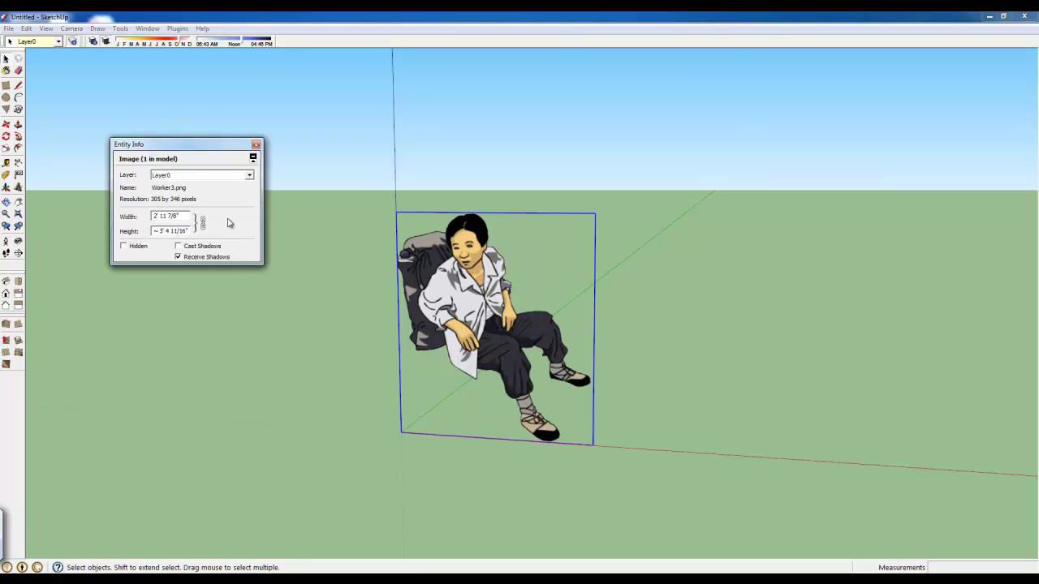
click(179, 247)
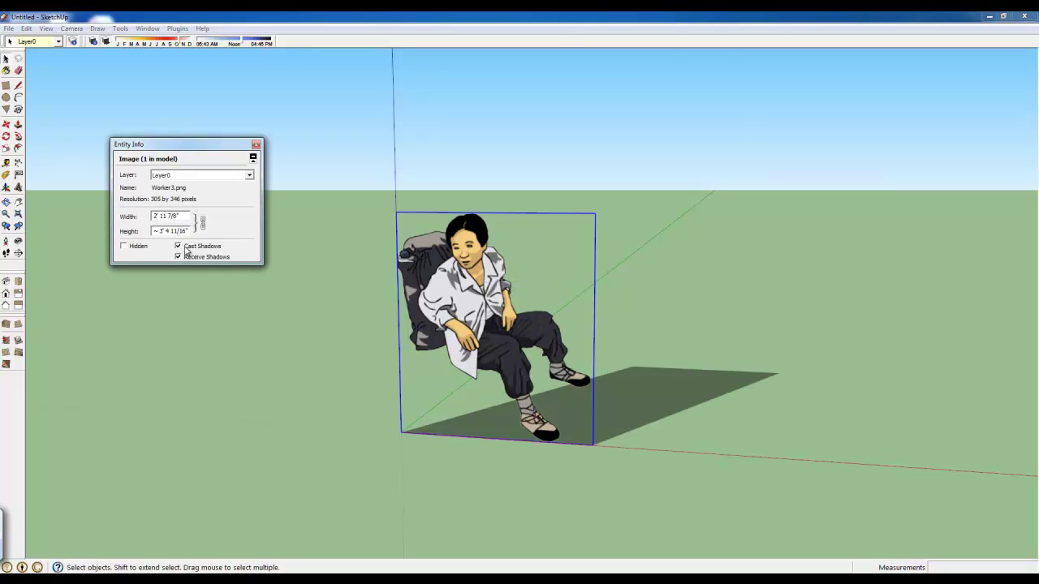
click(256, 145)
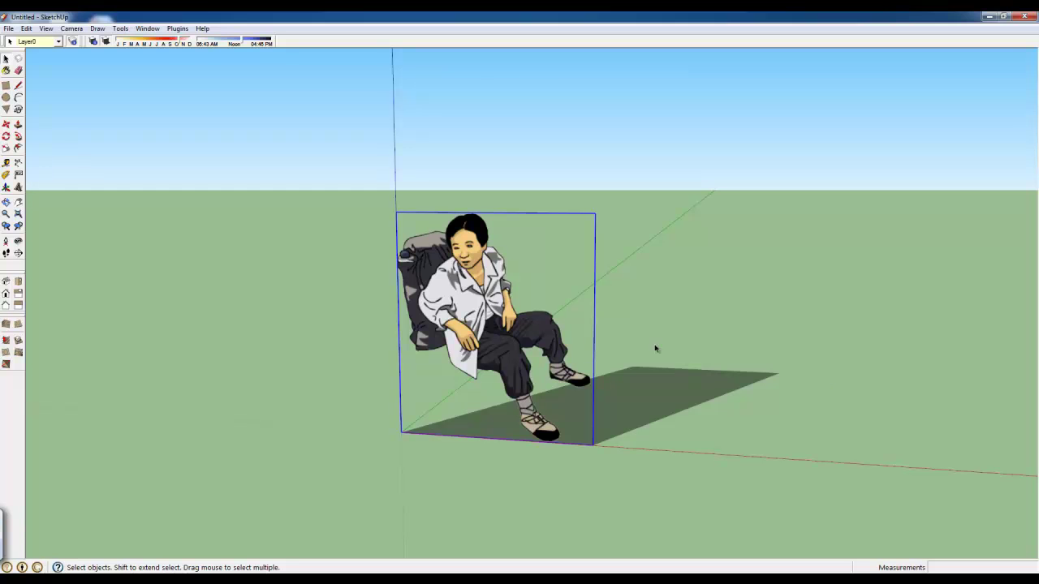
Turn off shadows and explode the seated-figure image into plain geometry
middle_drag(657, 349, 686, 415)
click(106, 42)
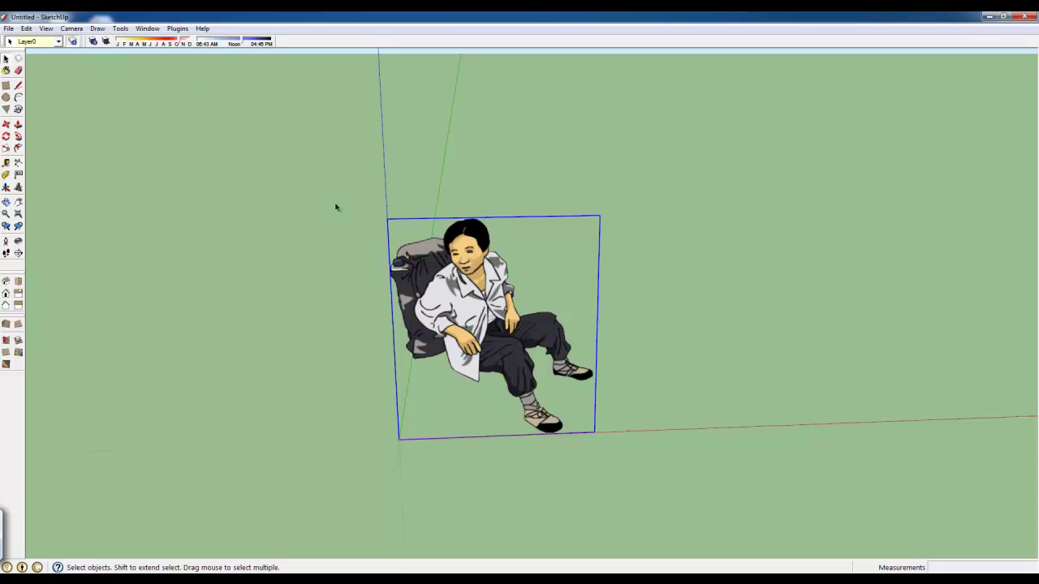
right_click(522, 281)
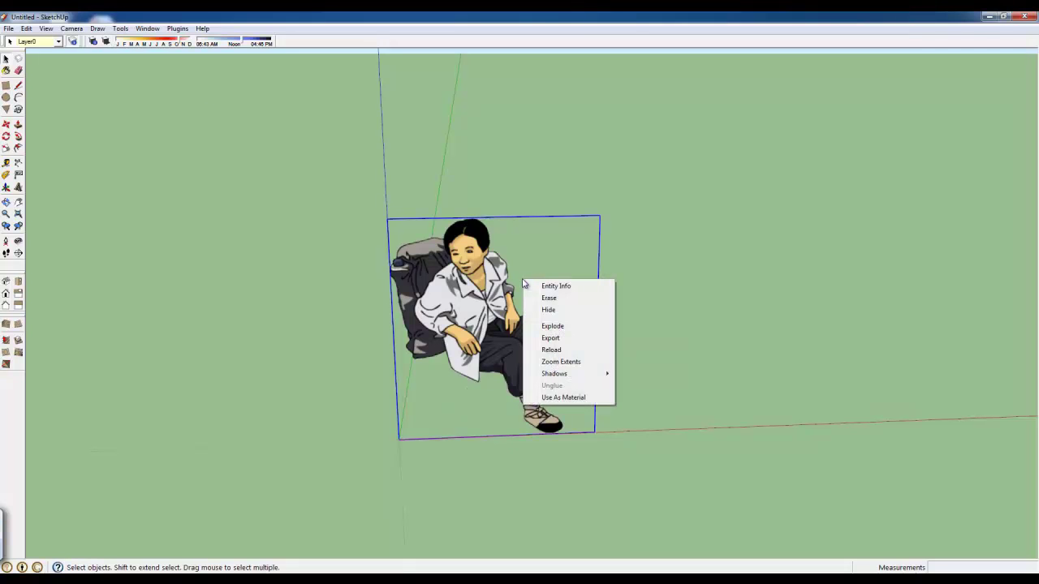
click(555, 330)
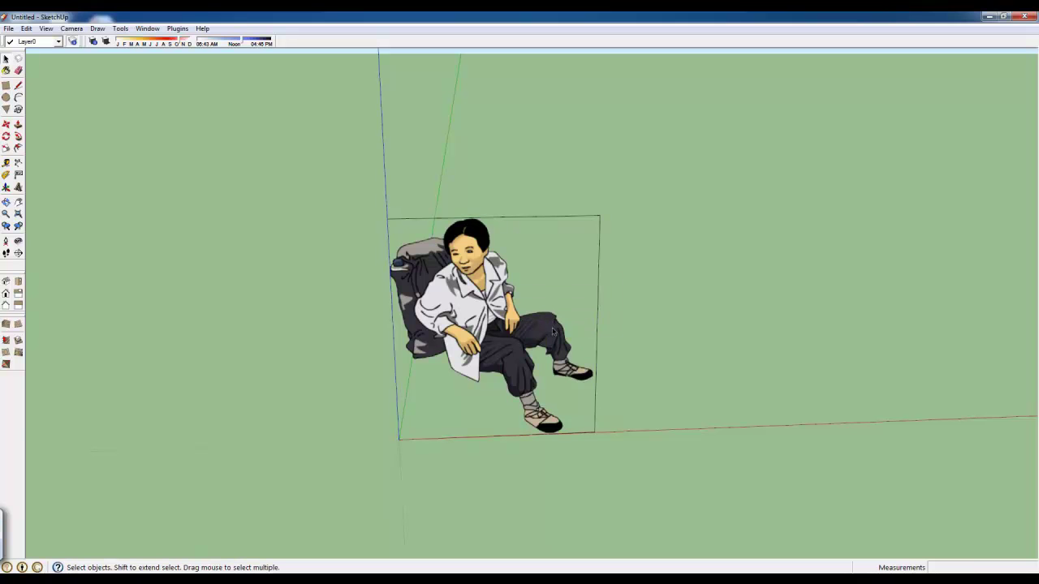
Box-select the exploded image face and make it into a group
middle_drag(584, 348, 479, 303)
right_click(479, 304)
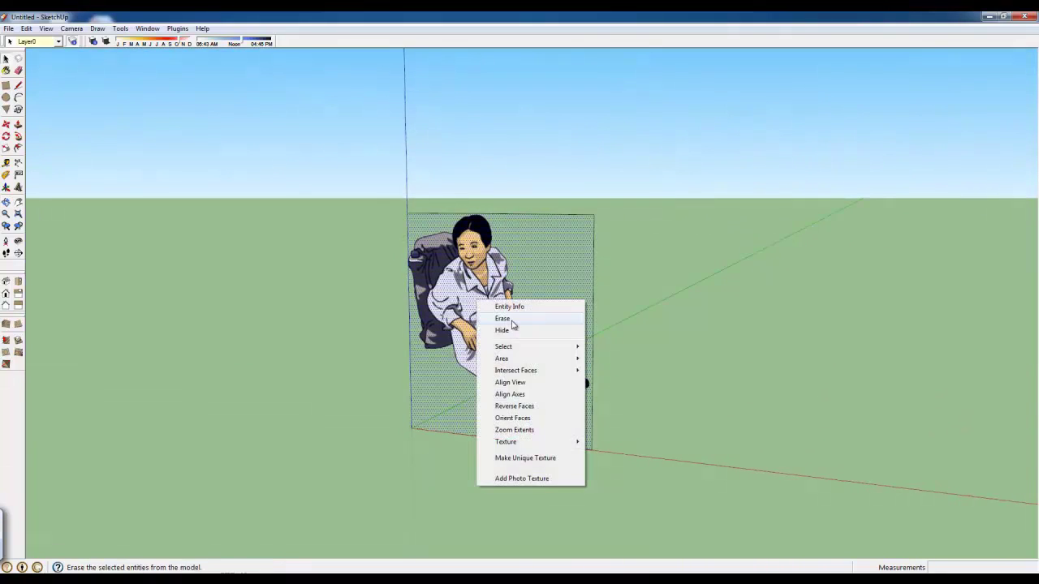
click(315, 195)
drag(323, 178, 715, 525)
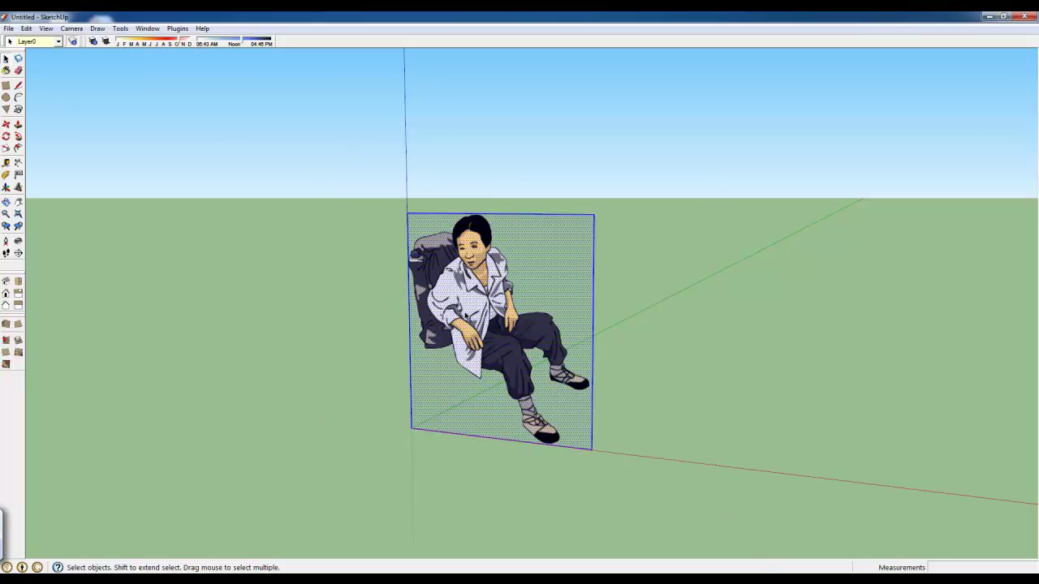
right_click(465, 314)
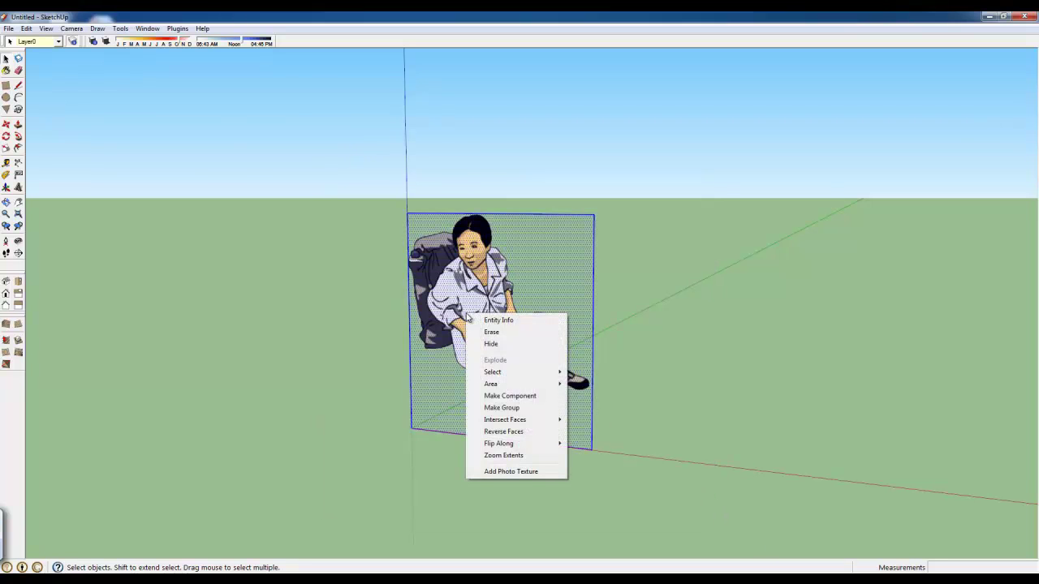
click(501, 408)
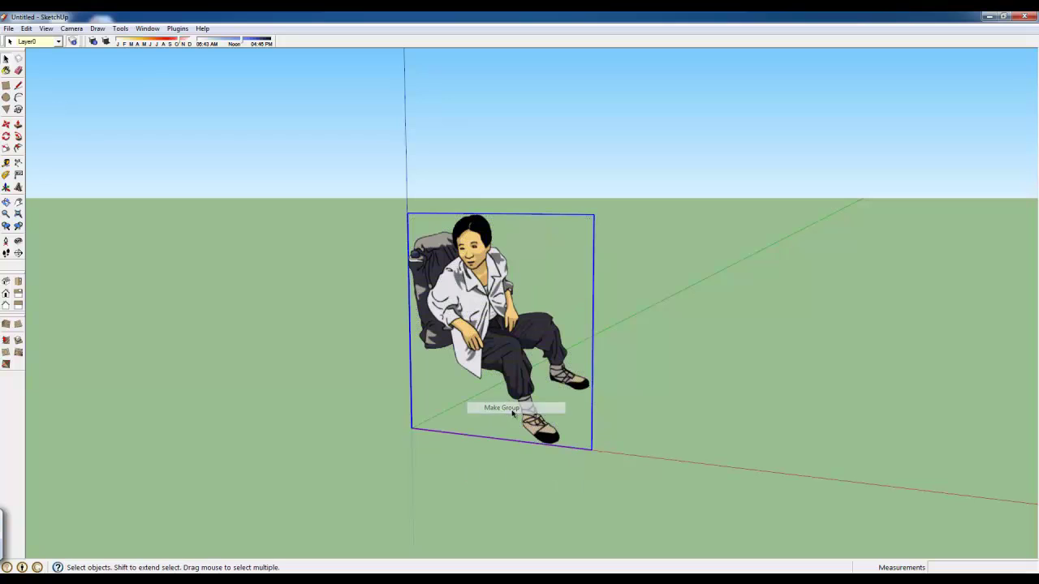
right_click(518, 361)
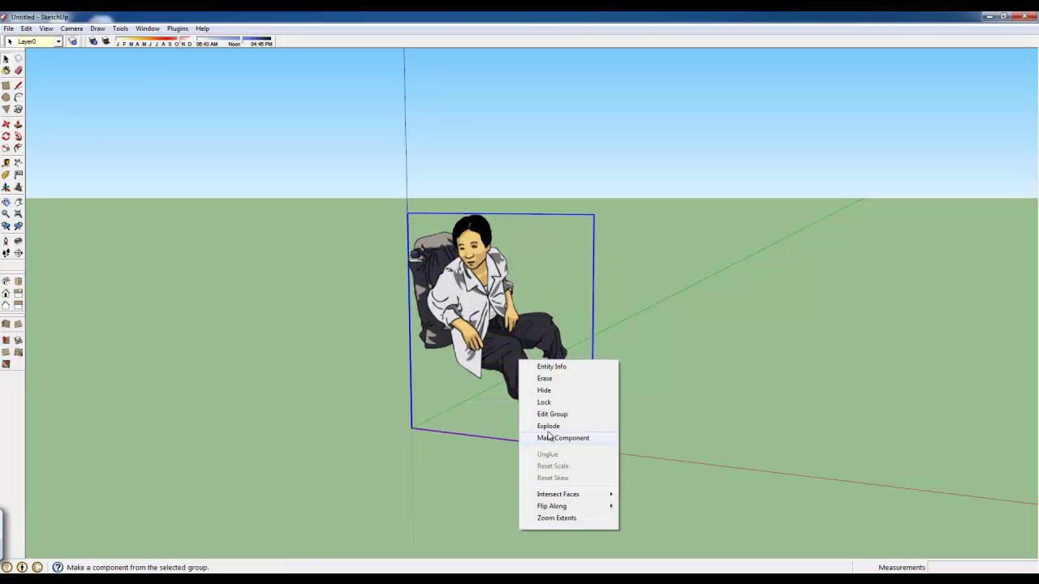
Edit the image group, zoom in, and select its right, top, left and bottom frame edges
click(551, 414)
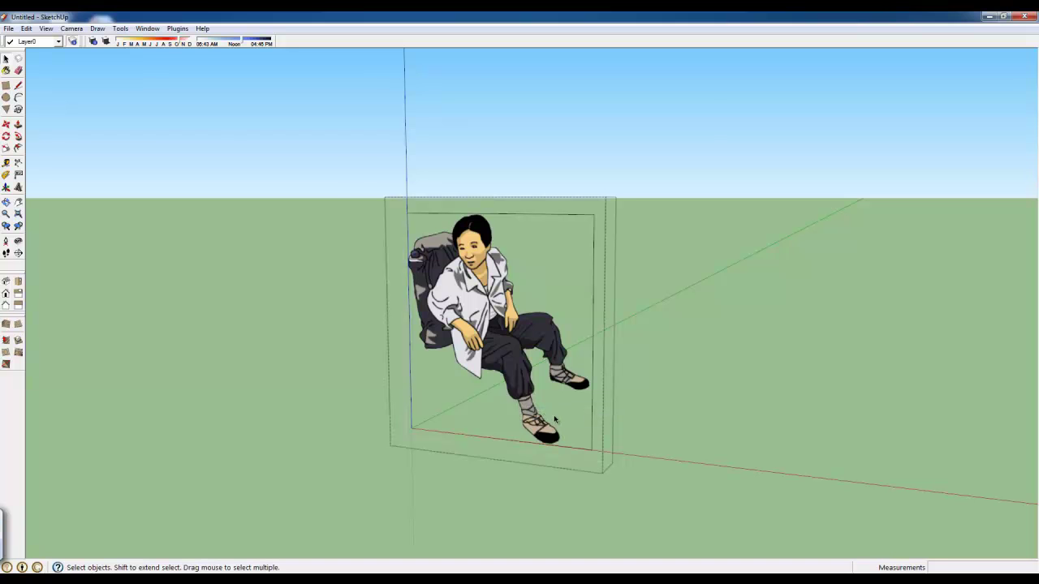
scroll(550, 416, up, 2)
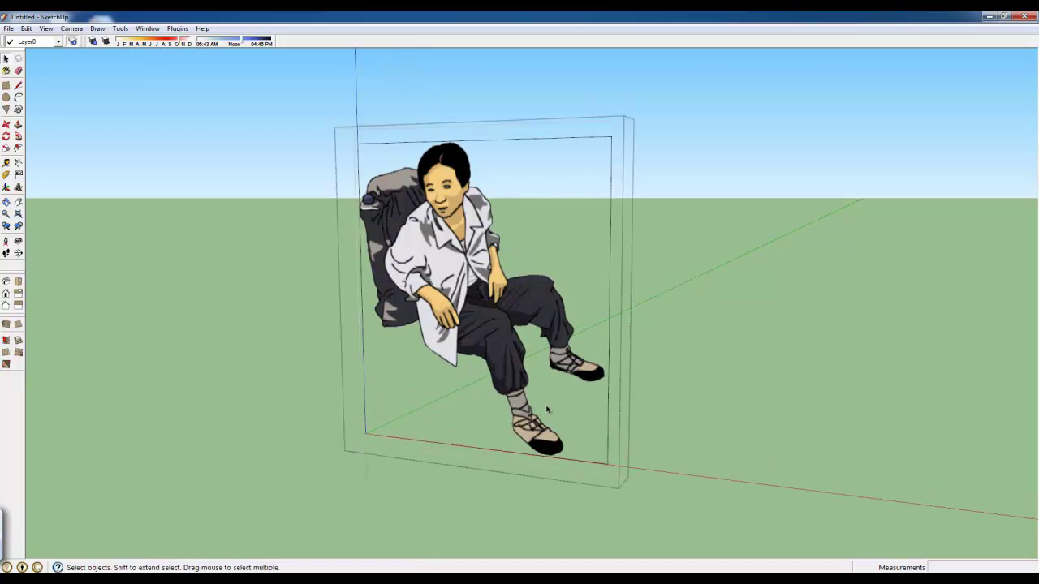
middle_drag(603, 414, 592, 374)
click(621, 317)
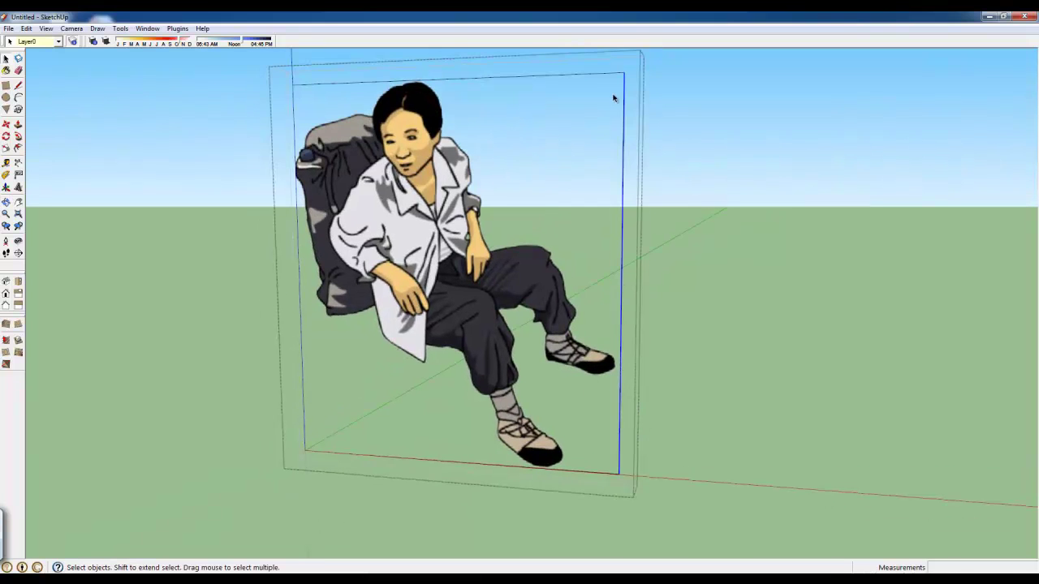
click(571, 75)
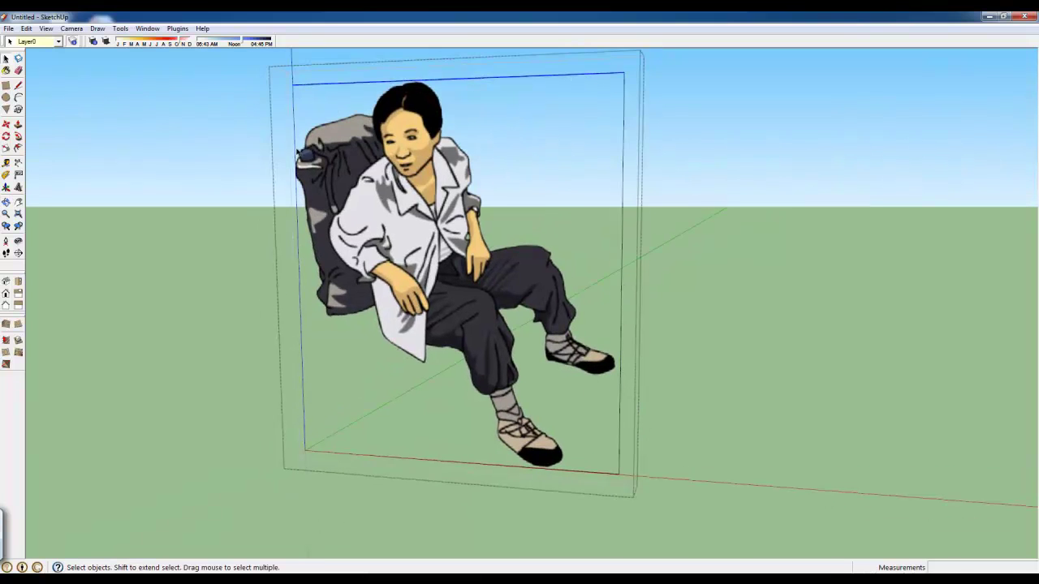
click(297, 287)
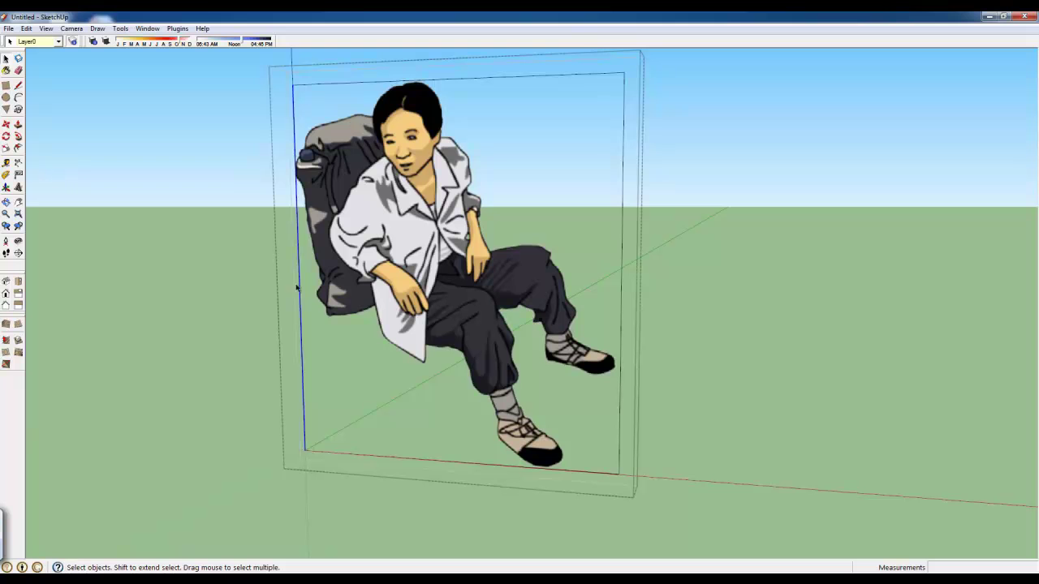
click(418, 461)
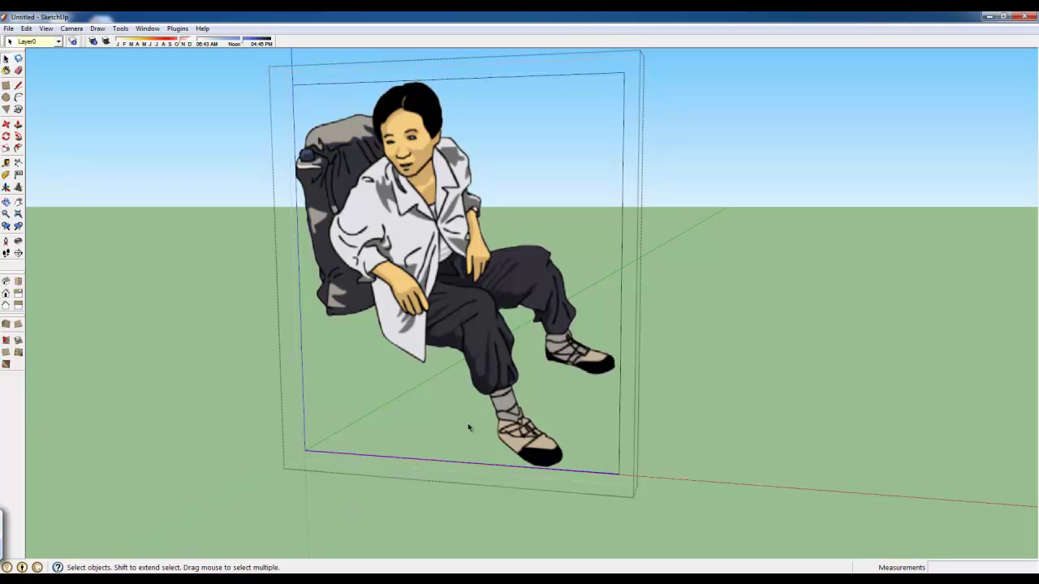
middle_drag(497, 280, 449, 291)
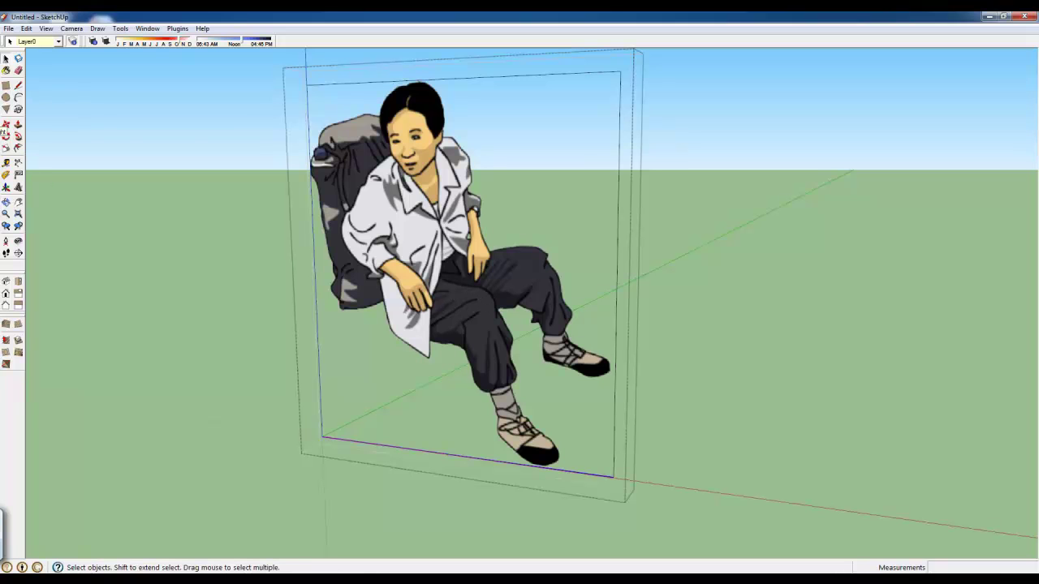
Trace a freehand outline from the woman's hair down along her arm toward the shoe
click(18, 112)
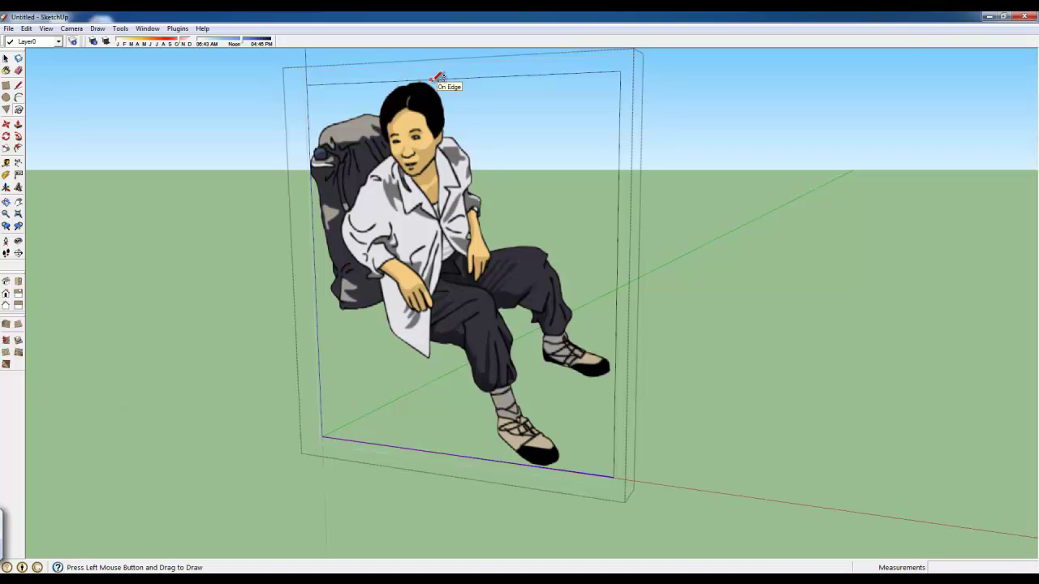
drag(454, 109, 483, 174)
mouse_move(484, 191)
mouse_down()
mouse_move(491, 244)
mouse_move(550, 248)
mouse_move(576, 310)
mouse_move(574, 336)
mouse_move(626, 354)
mouse_up()
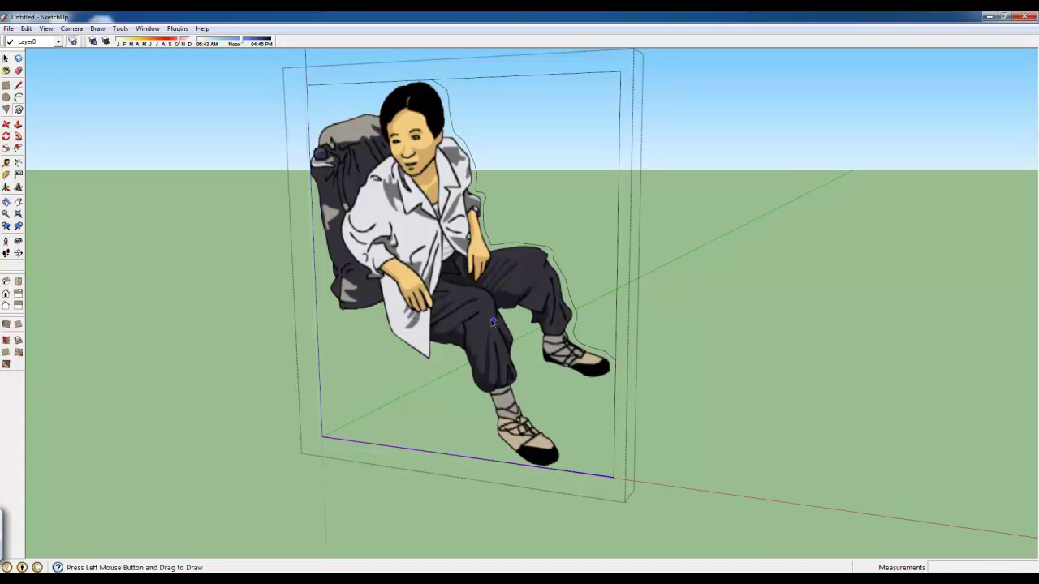
Delete the top and right frame edges beside the figure, removing that background face
key(space)
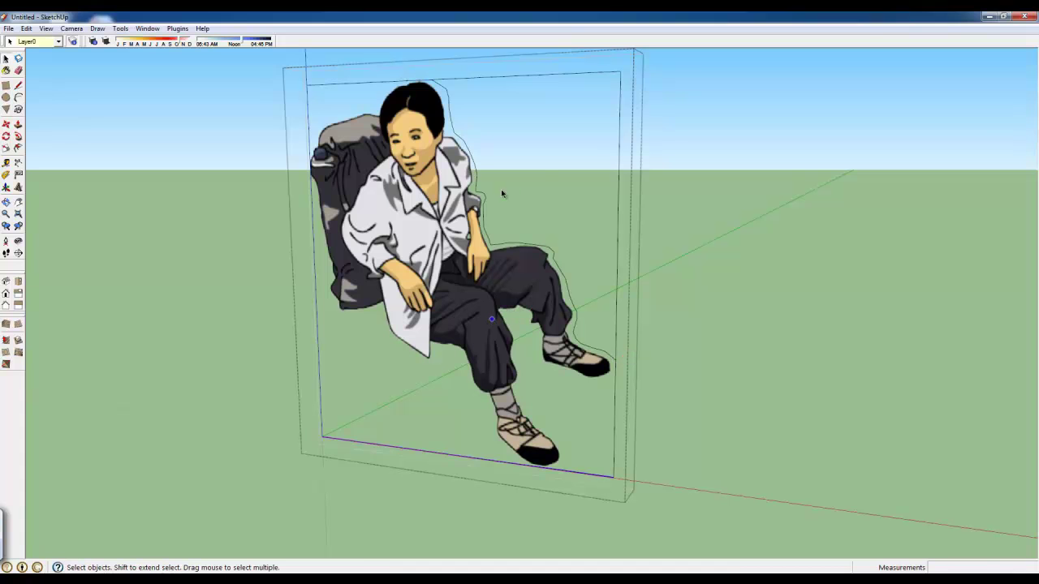
click(544, 177)
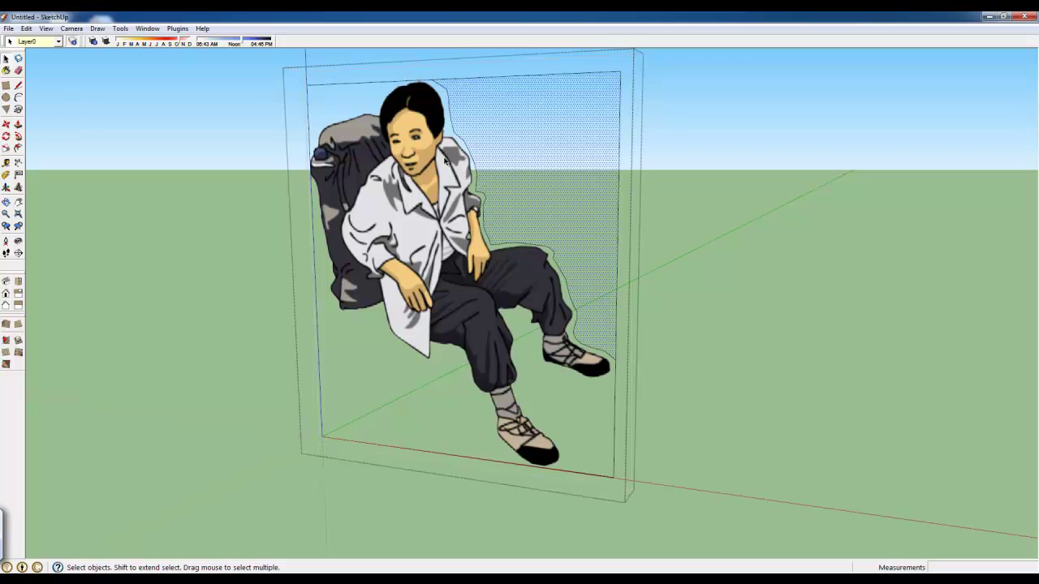
click(378, 368)
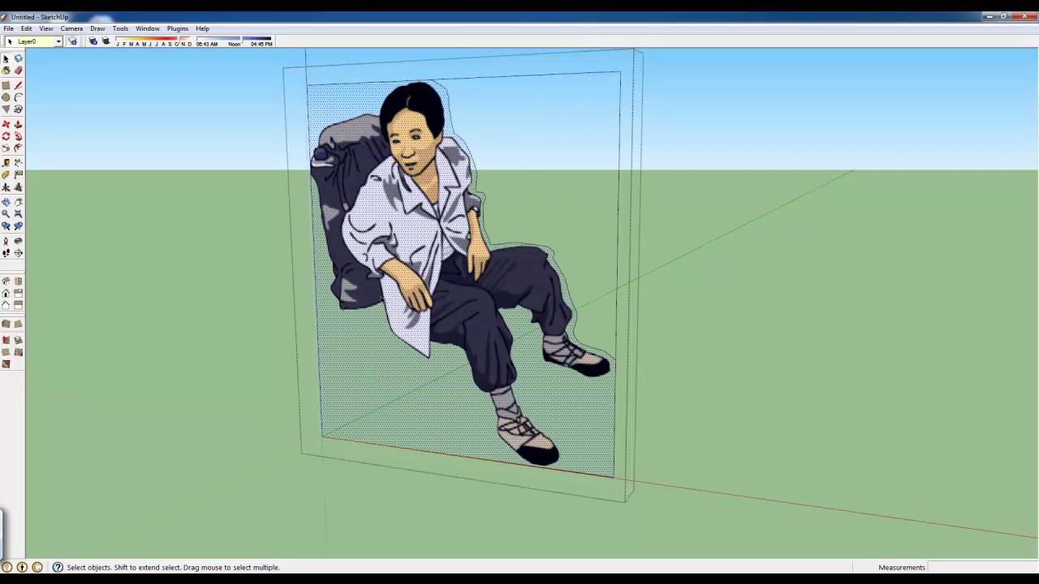
click(550, 161)
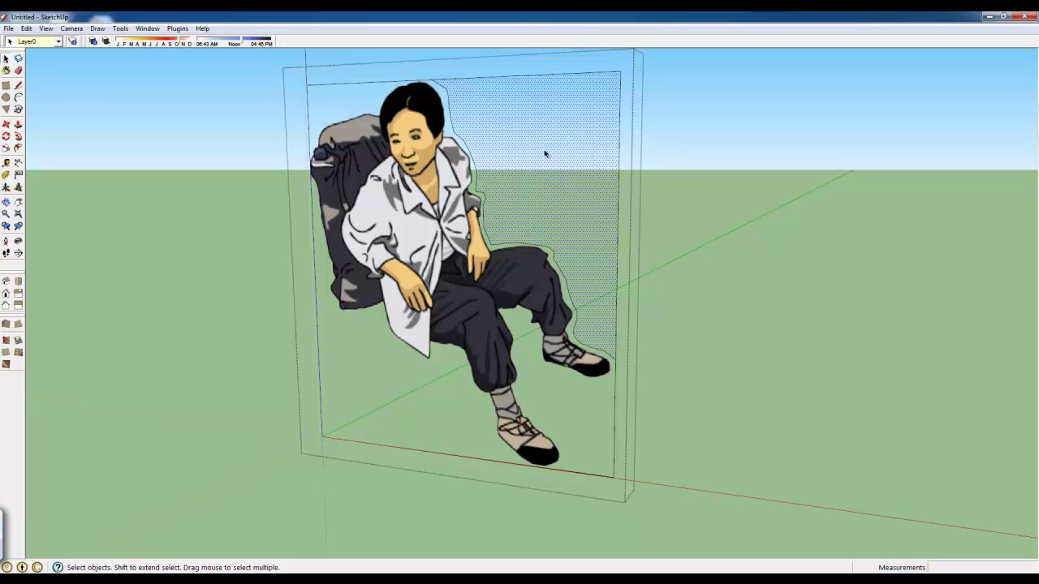
click(547, 75)
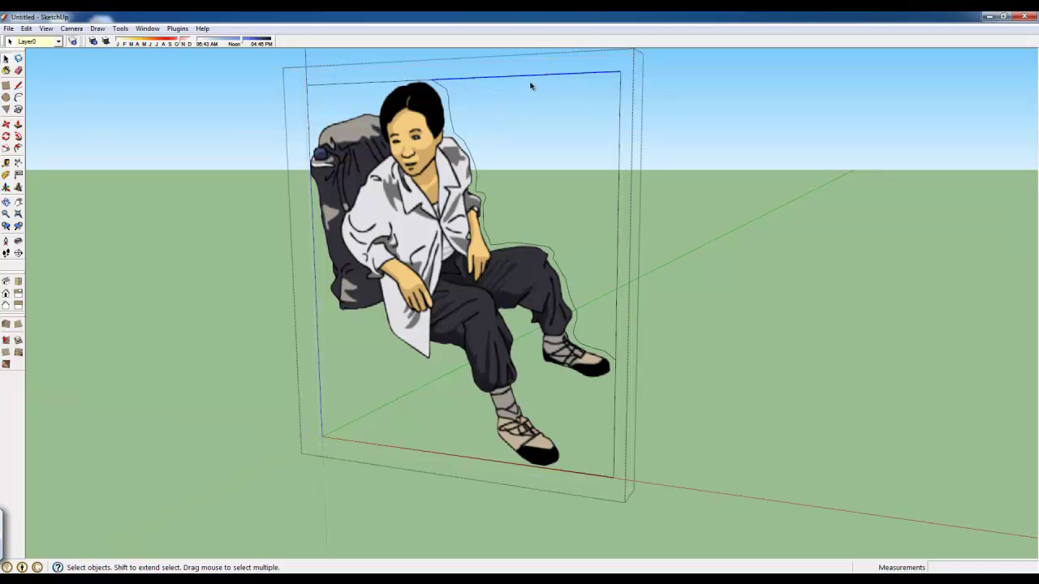
key(Delete)
click(618, 110)
key(Delete)
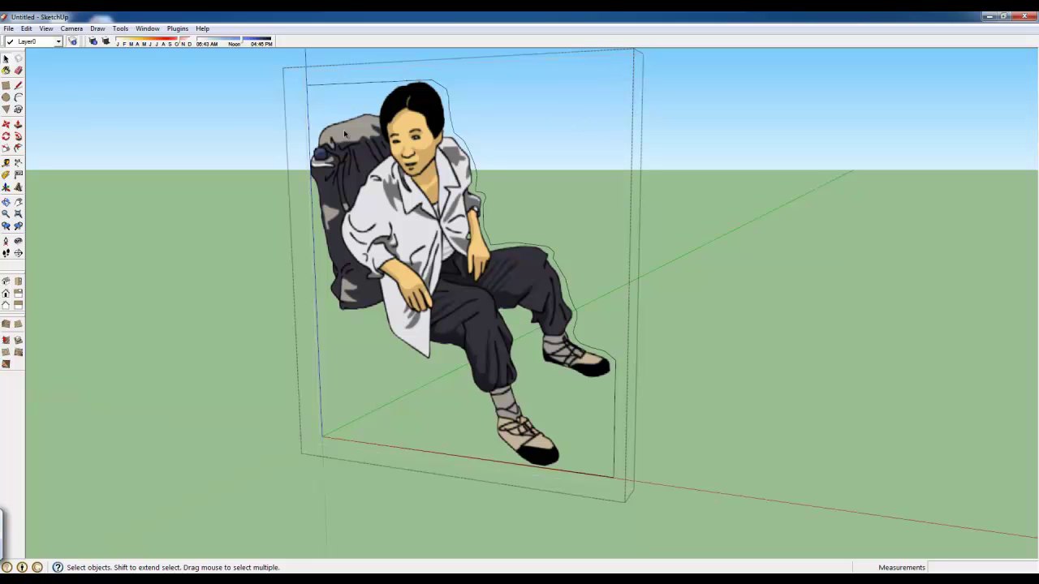
Preview the figure's shadow by turning shadows on, then back off
click(105, 42)
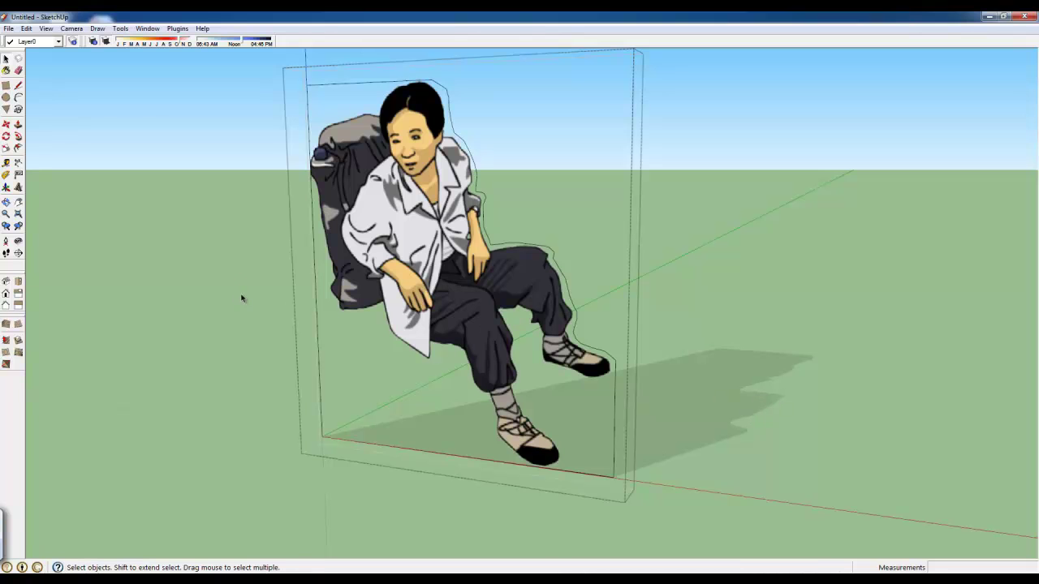
click(106, 42)
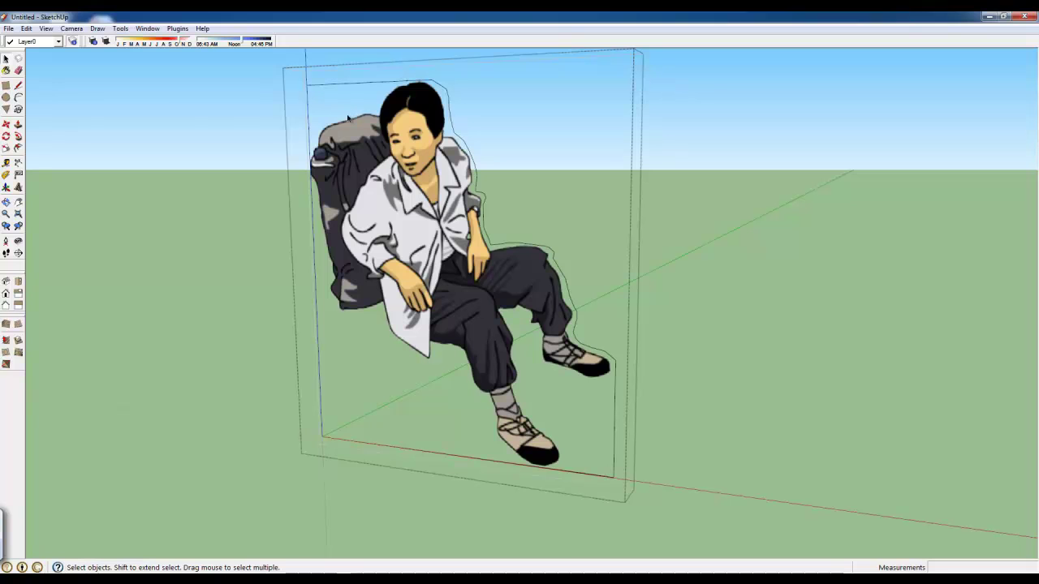
click(18, 109)
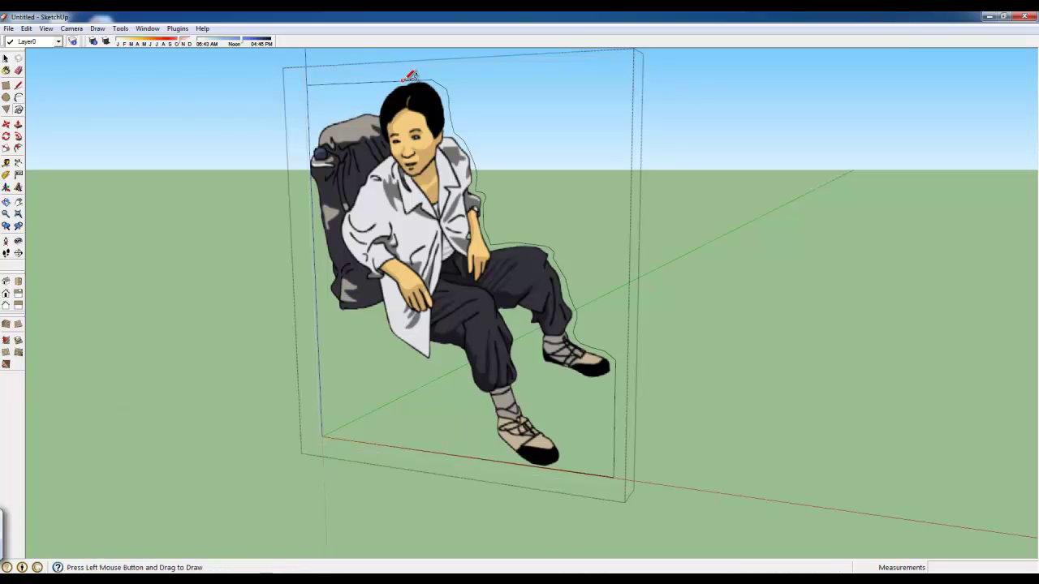
Trace the freehand outline down the left side of the woman and her chair
mouse_move(410, 76)
mouse_down()
mouse_move(325, 123)
mouse_move(319, 143)
mouse_up()
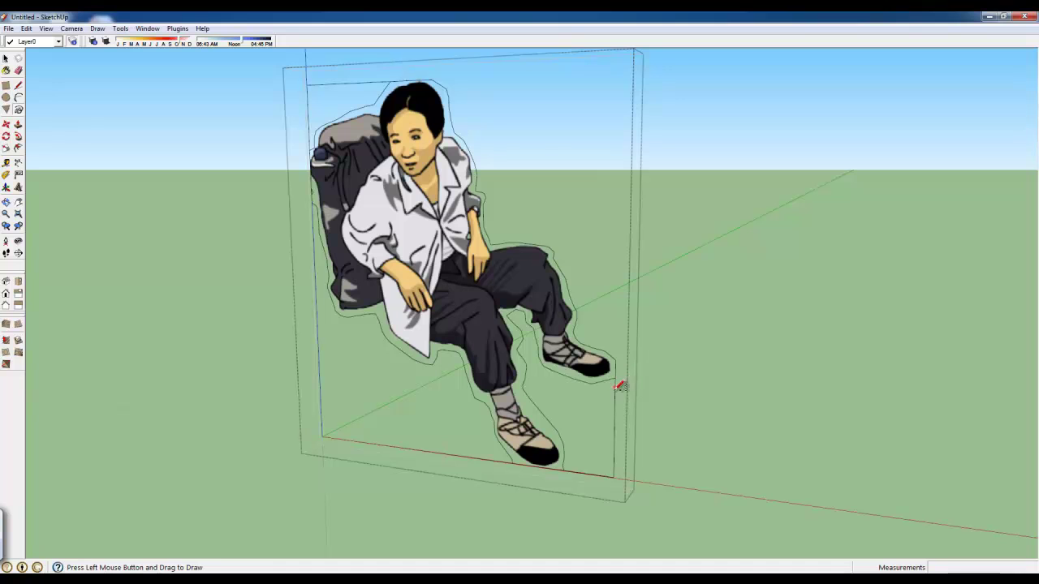
Select the bottom frame edge along the red axis near the feet, then deselect it
key(space)
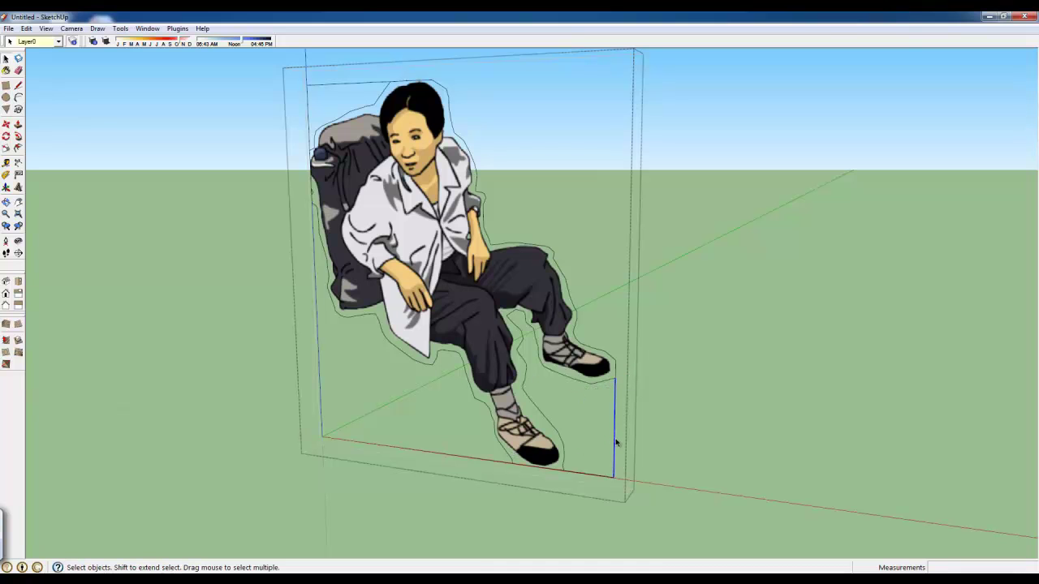
click(482, 463)
click(366, 404)
Zoom in on the seated woman to inspect the freehand outline around her silhouette, bag and shoes
key(z)
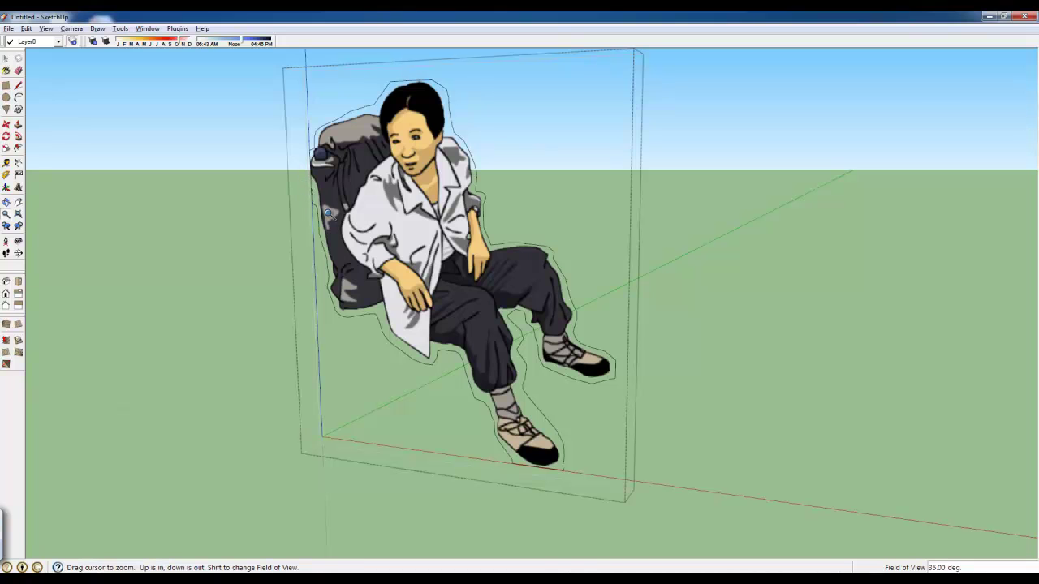
drag(315, 215, 362, 154)
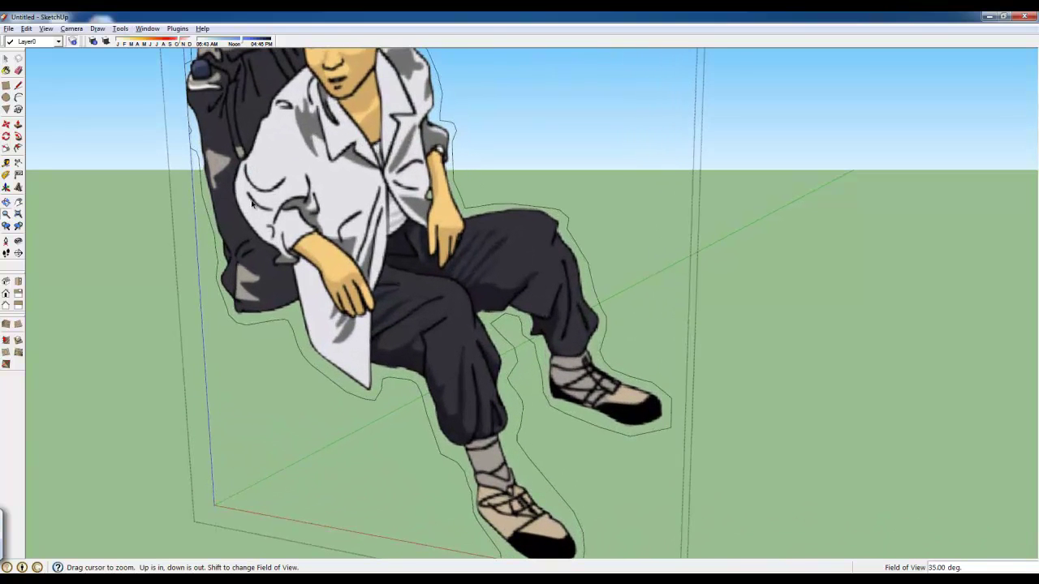
scroll(251, 206, up, 1)
key(space)
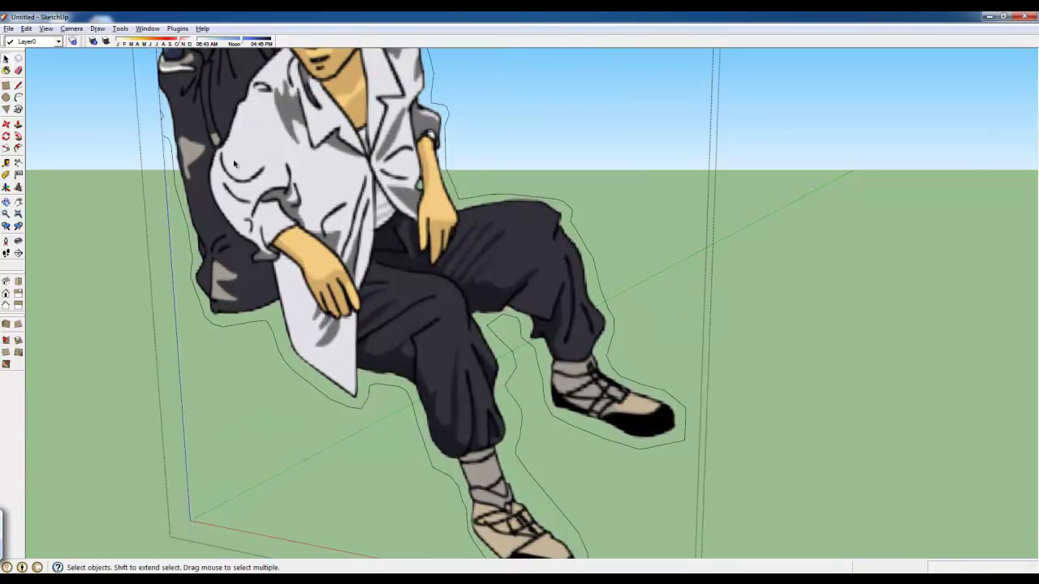
key(o)
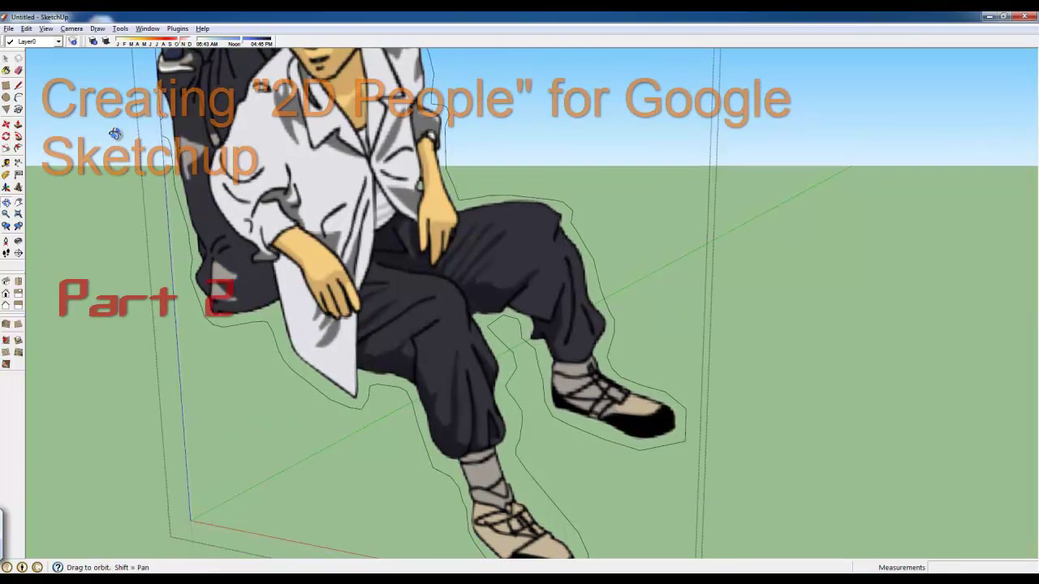